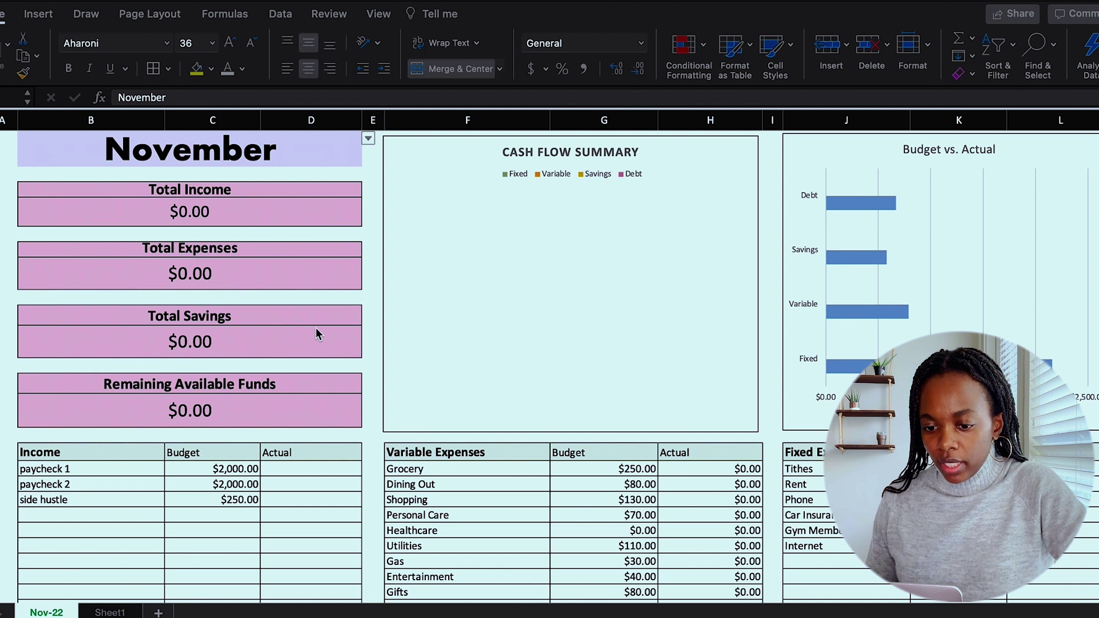
left_click(369, 140)
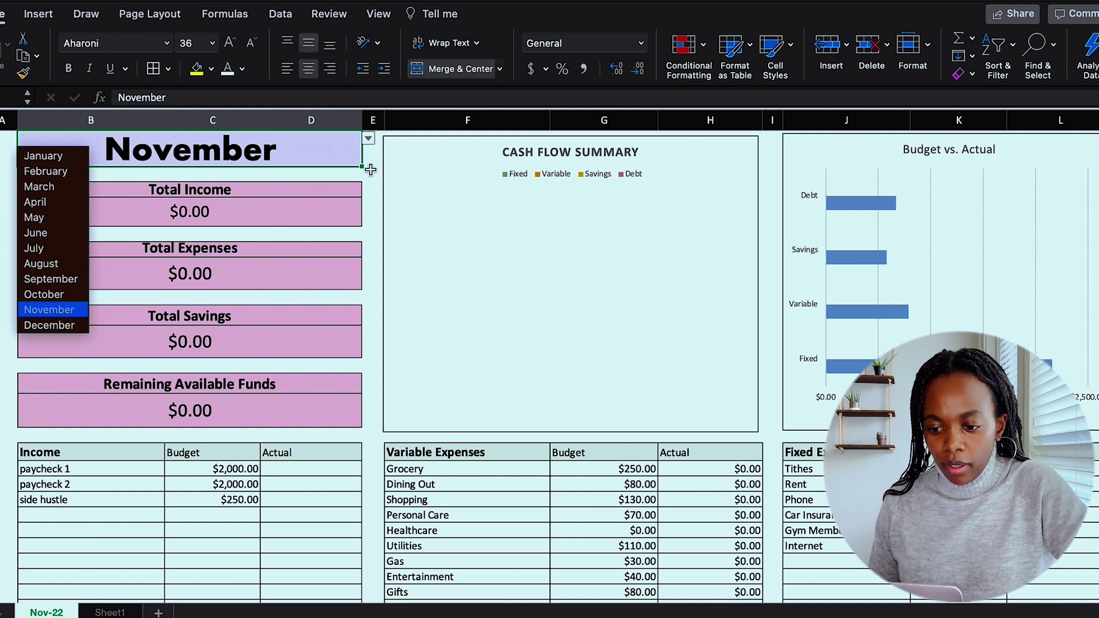
key("Escape")
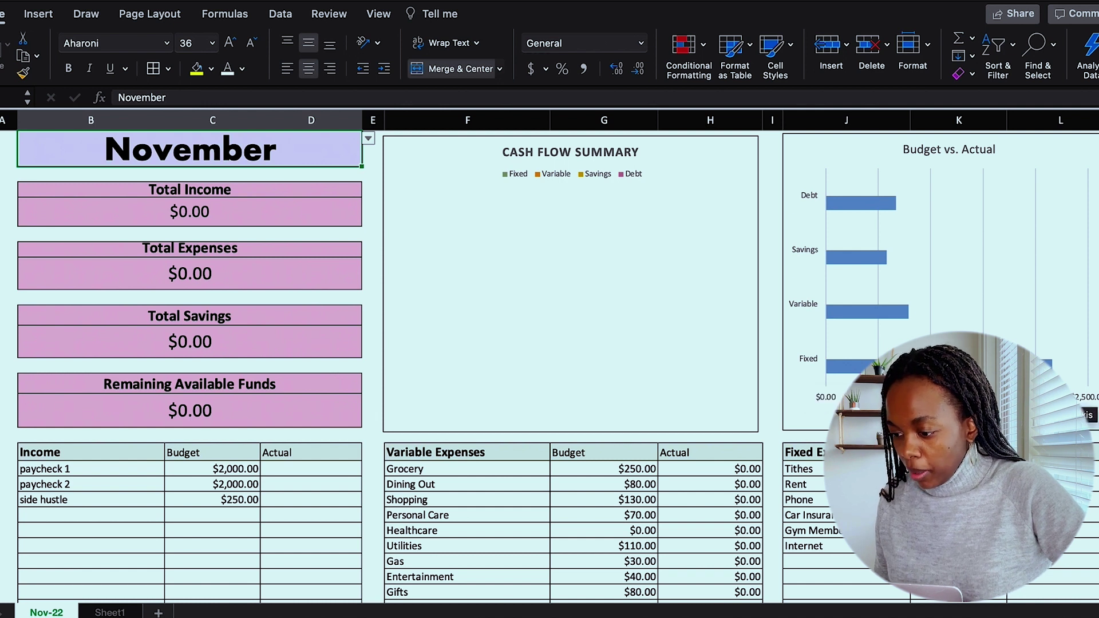
scroll(549, 366, "down", 2)
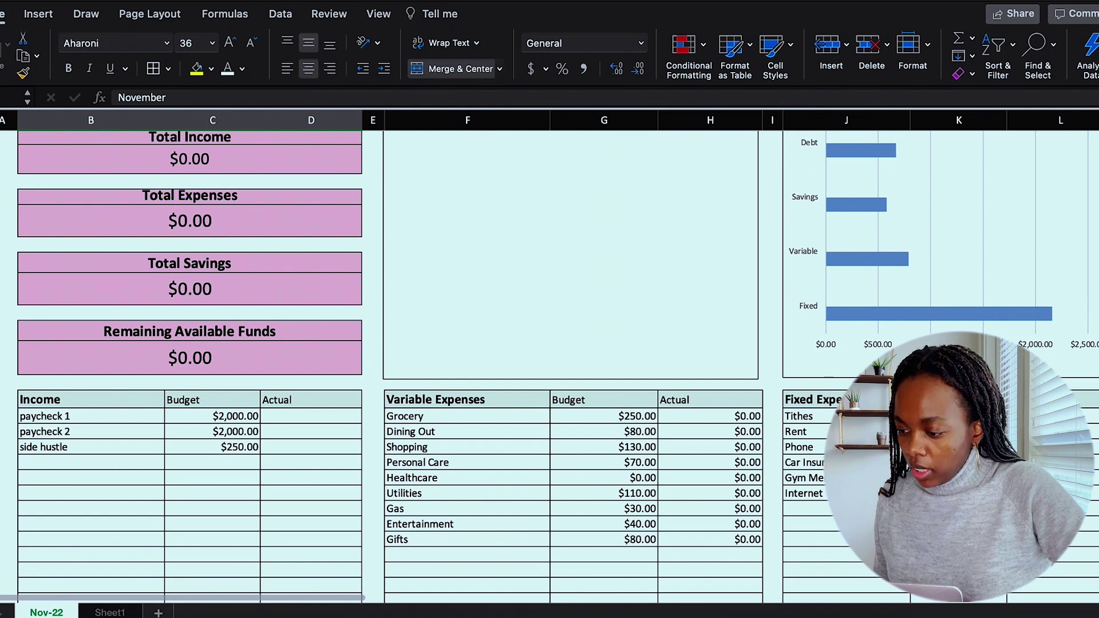
scroll(549, 357, "up", 2)
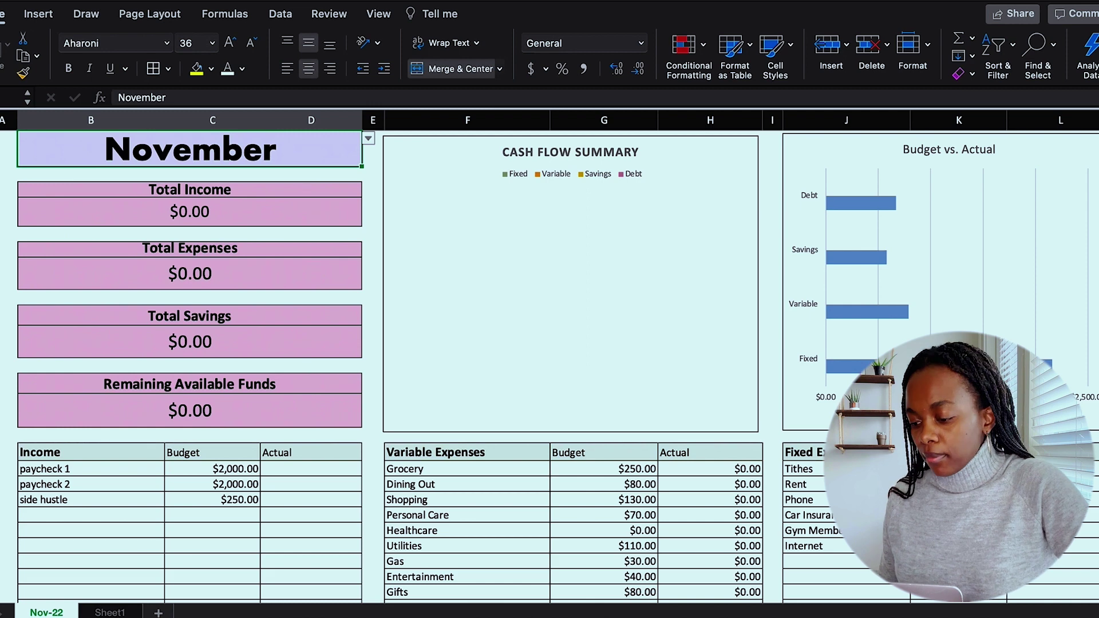
scroll(549, 355, "down", 3)
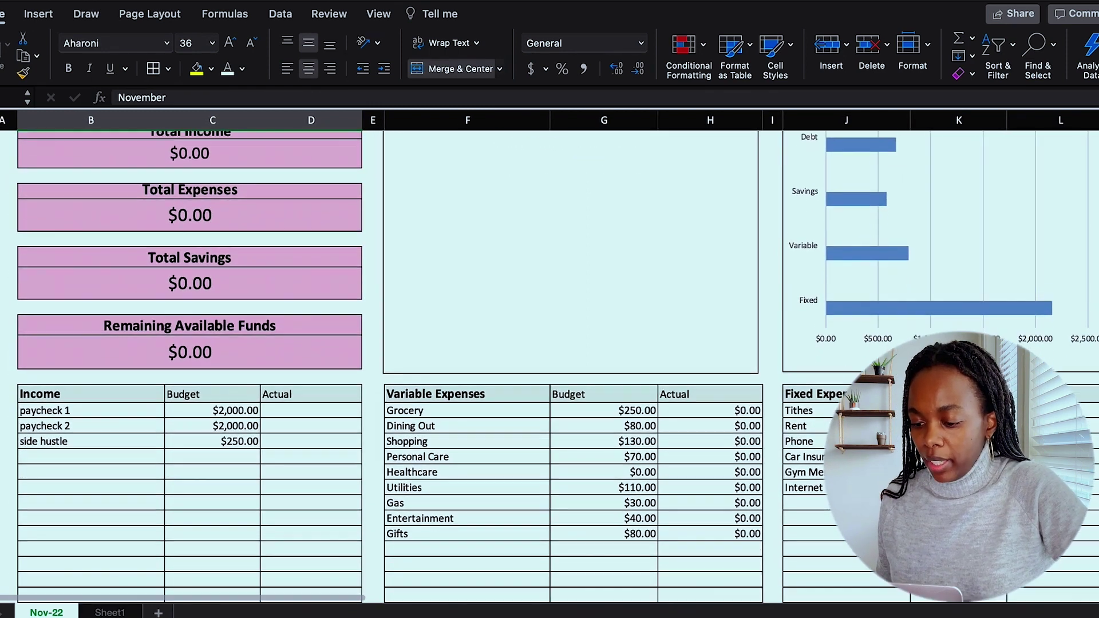
scroll(549, 366, "down", 10)
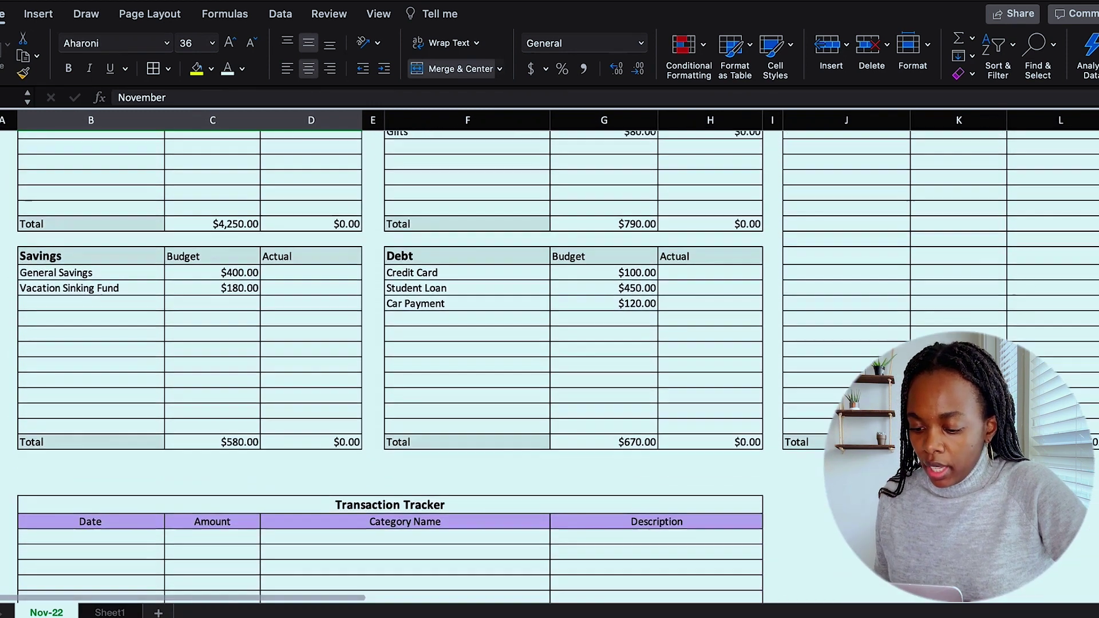
scroll(549, 367, "down", 5)
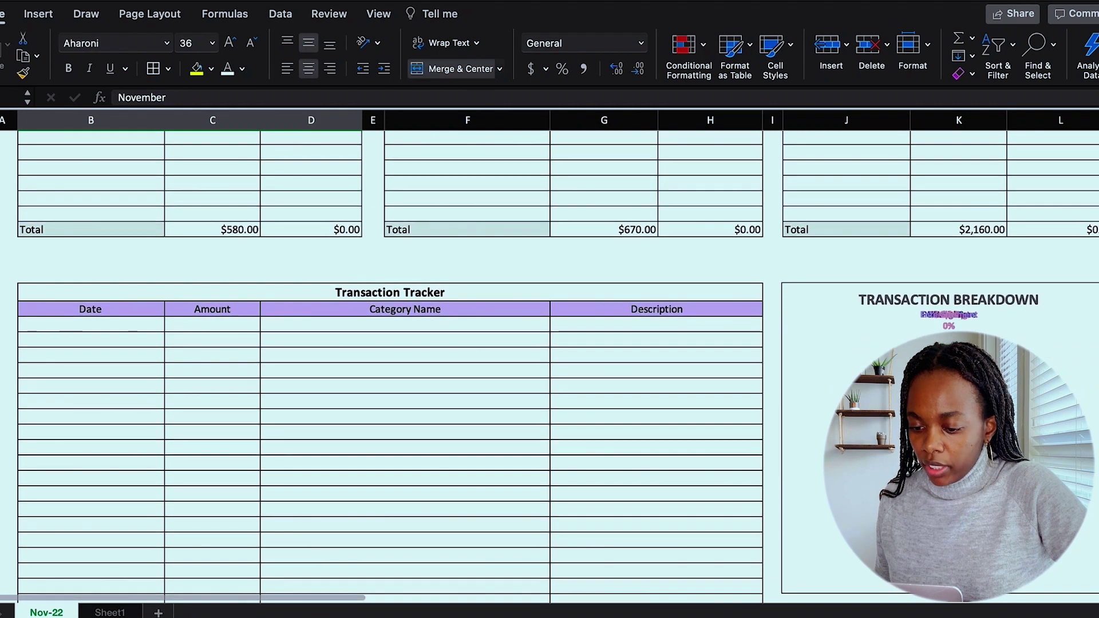
scroll(550, 366, "down", 2)
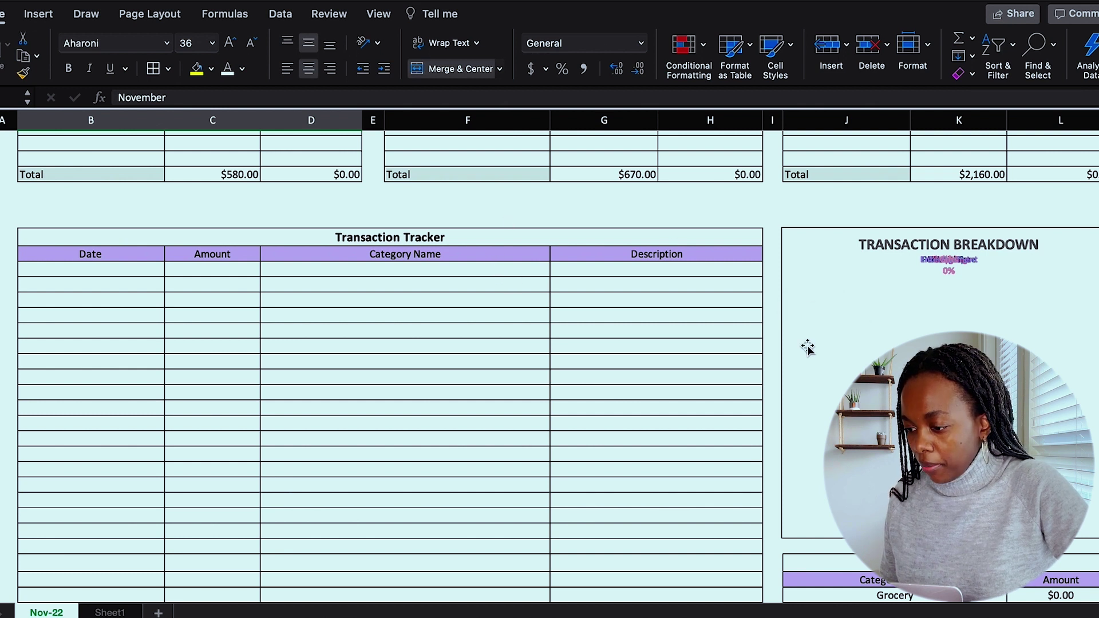
scroll(828, 424, "down", 3)
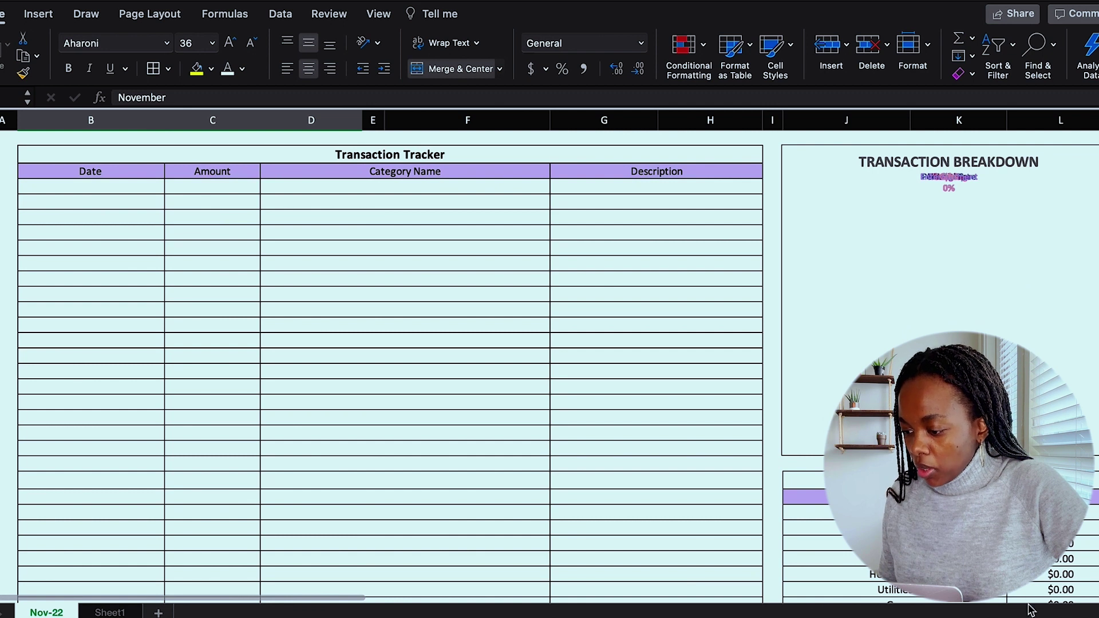
scroll(821, 378, "up", 2)
scroll(821, 379, "up", 15)
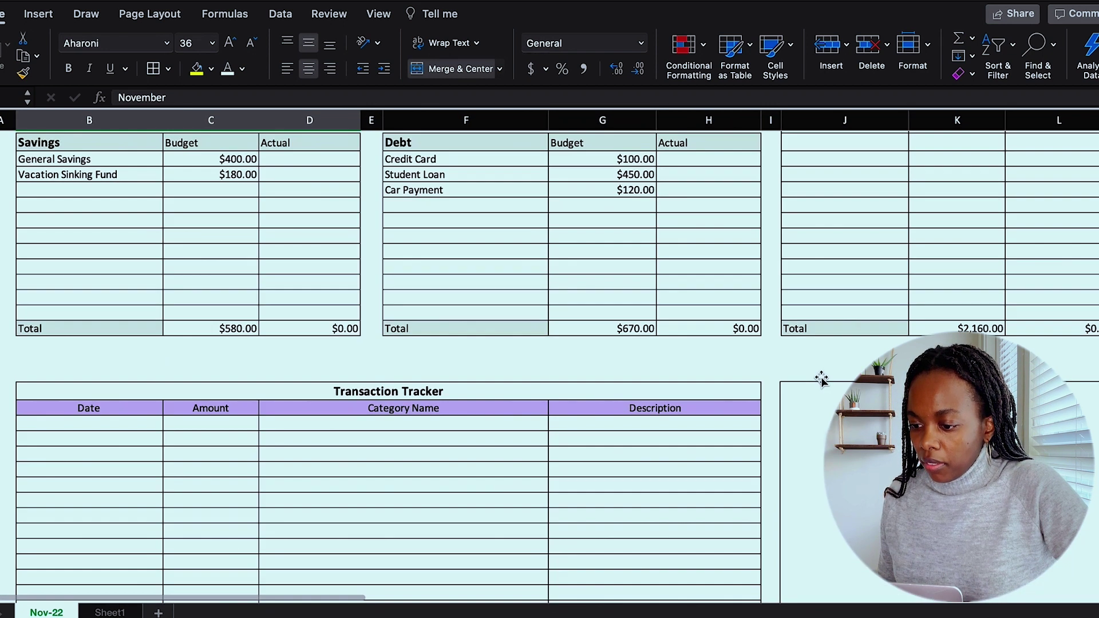
scroll(821, 379, "up", 3)
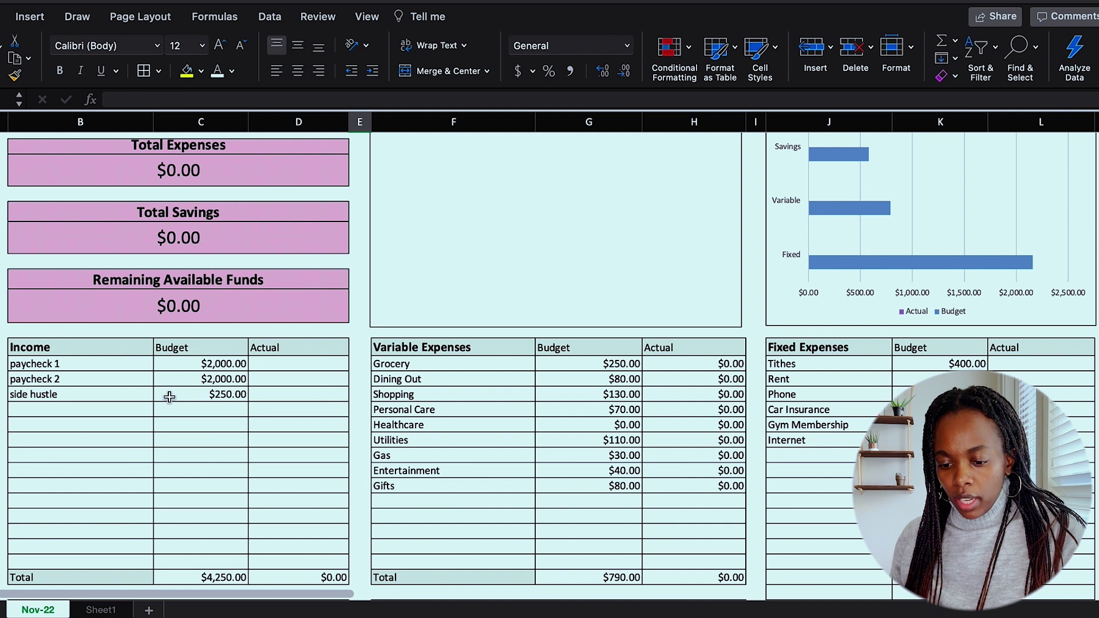
Step: Enter actual income of $2,000.00, $2,000.00 and $150.00 for the two paychecks and side hustle
left_click(289, 366)
type("2,00")
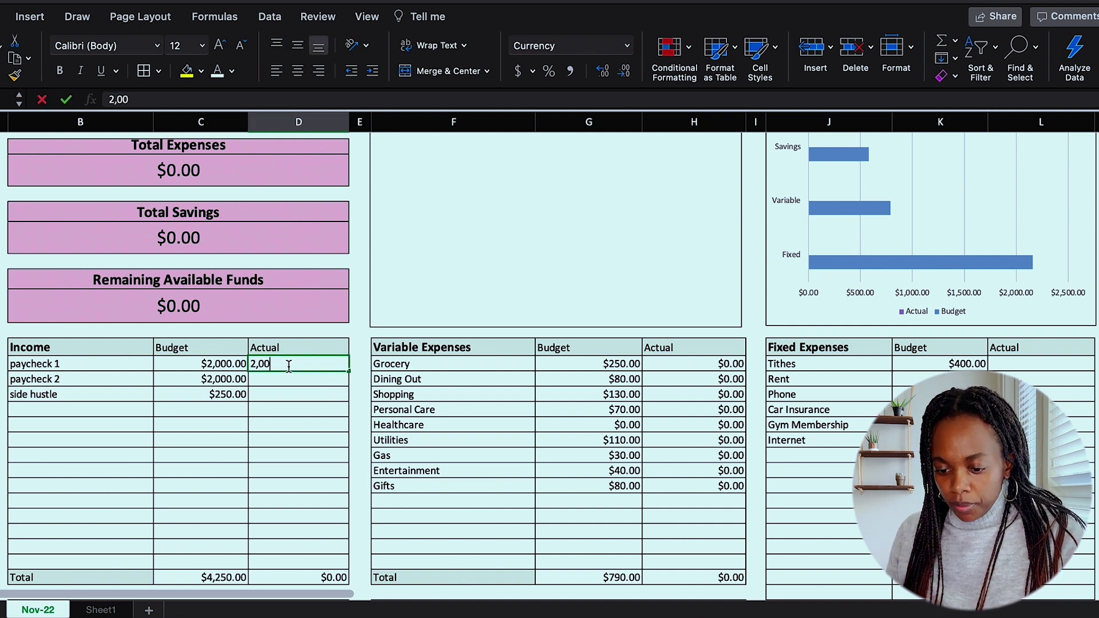
type("0")
key("Return")
type("2000")
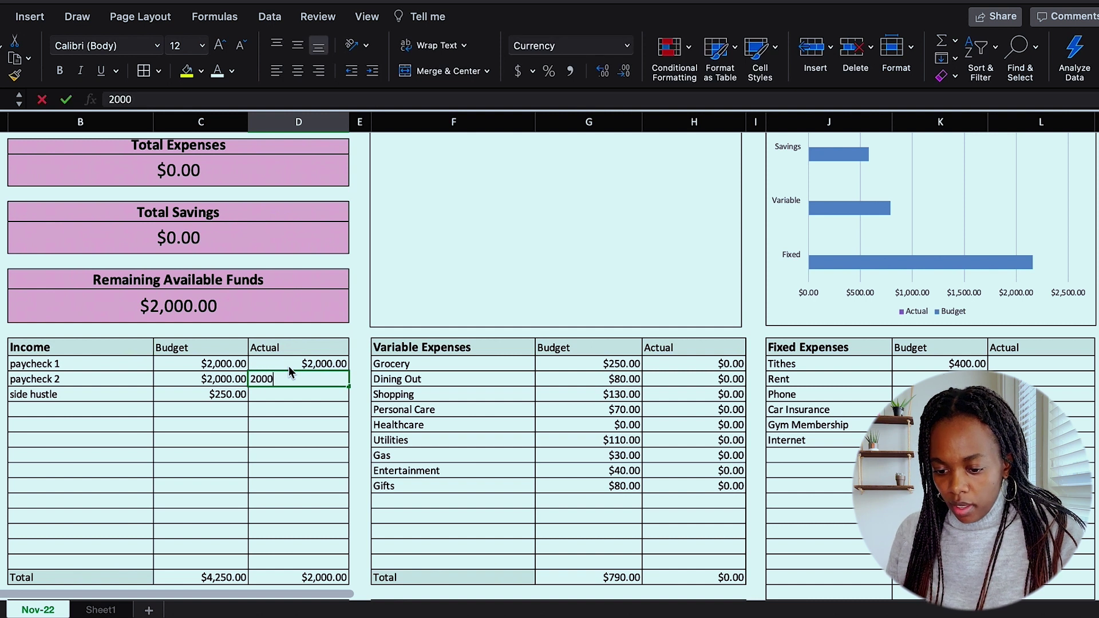
key("Return")
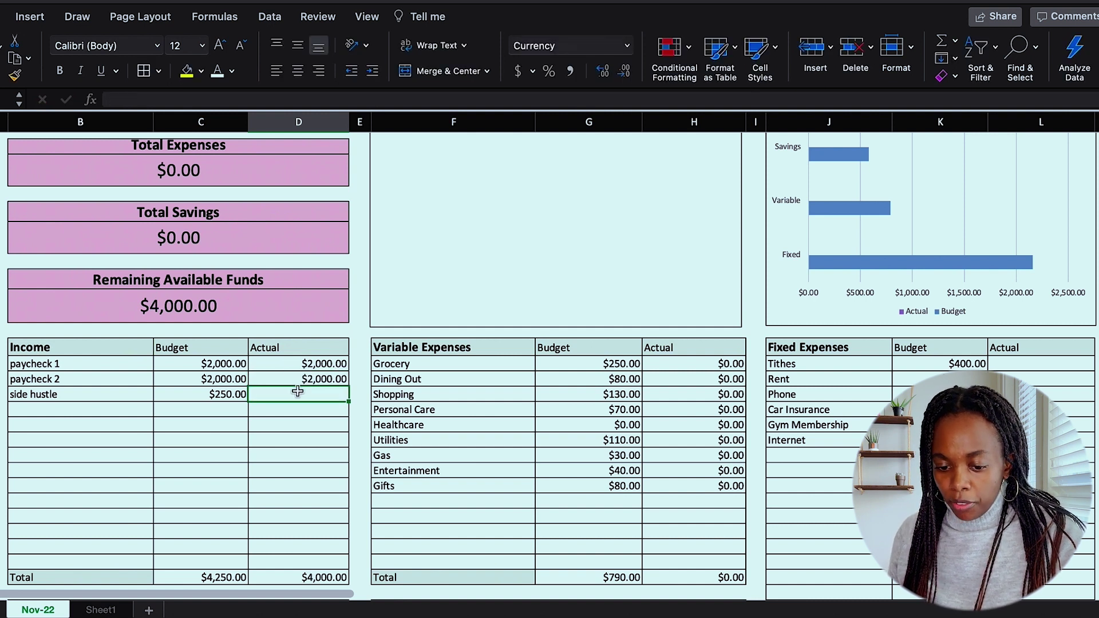
type("1")
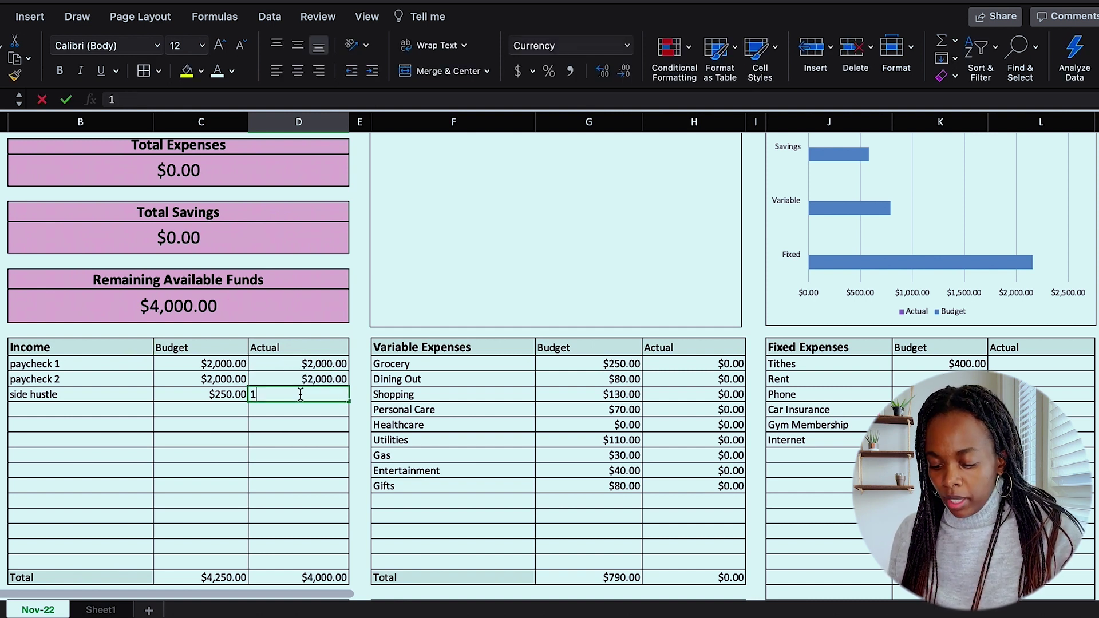
type("50.00")
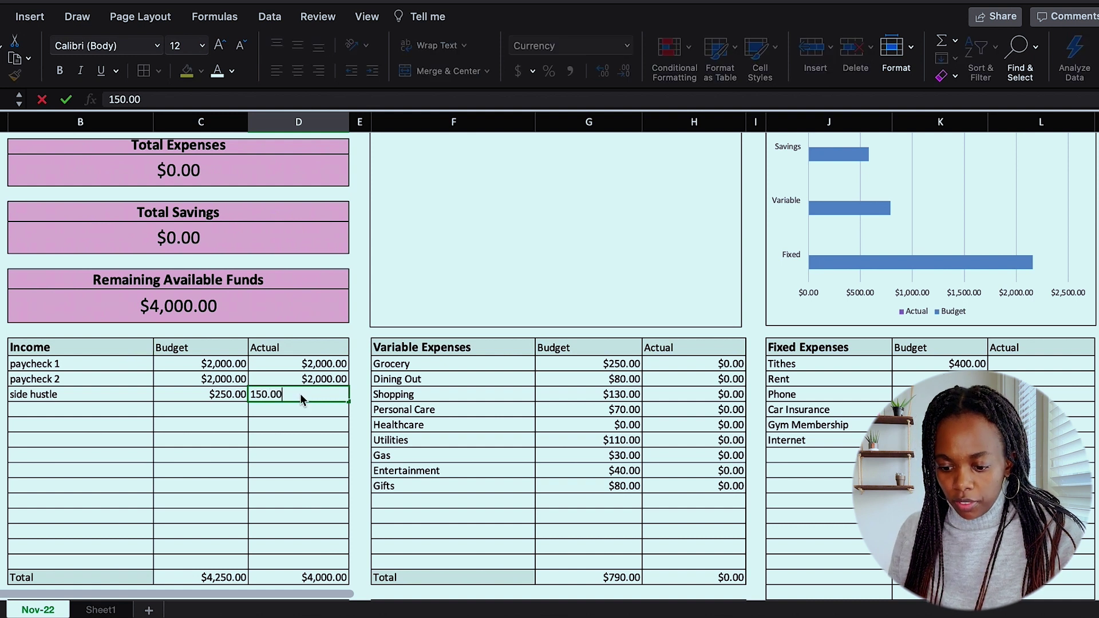
key("Return")
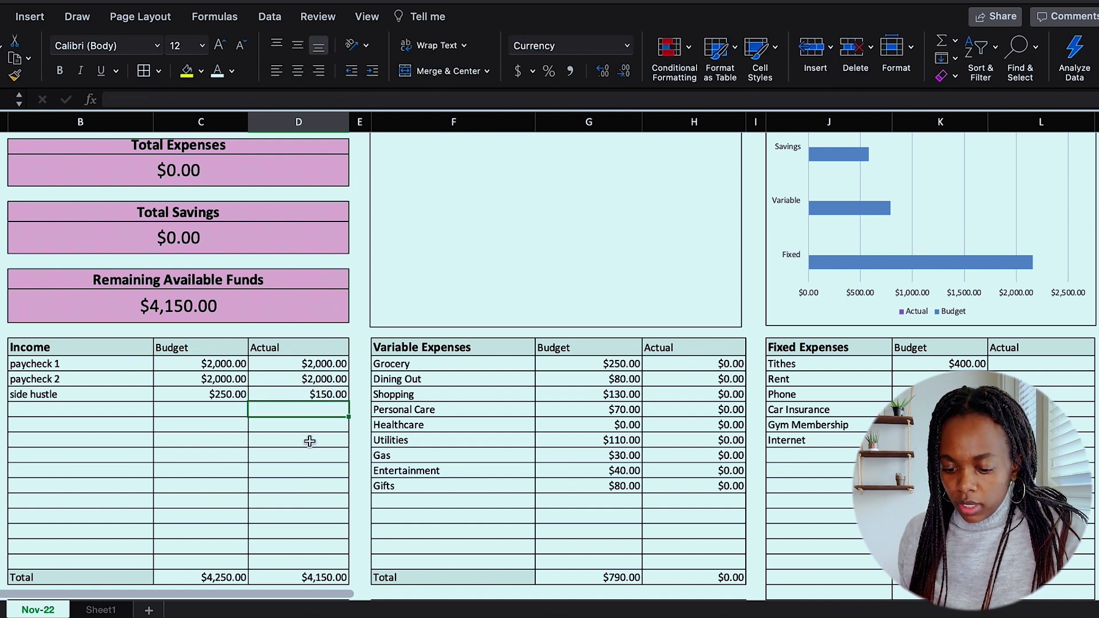
Step: Inspect the SUM formula behind the $4,150.00 Total Income actual
left_click(285, 575)
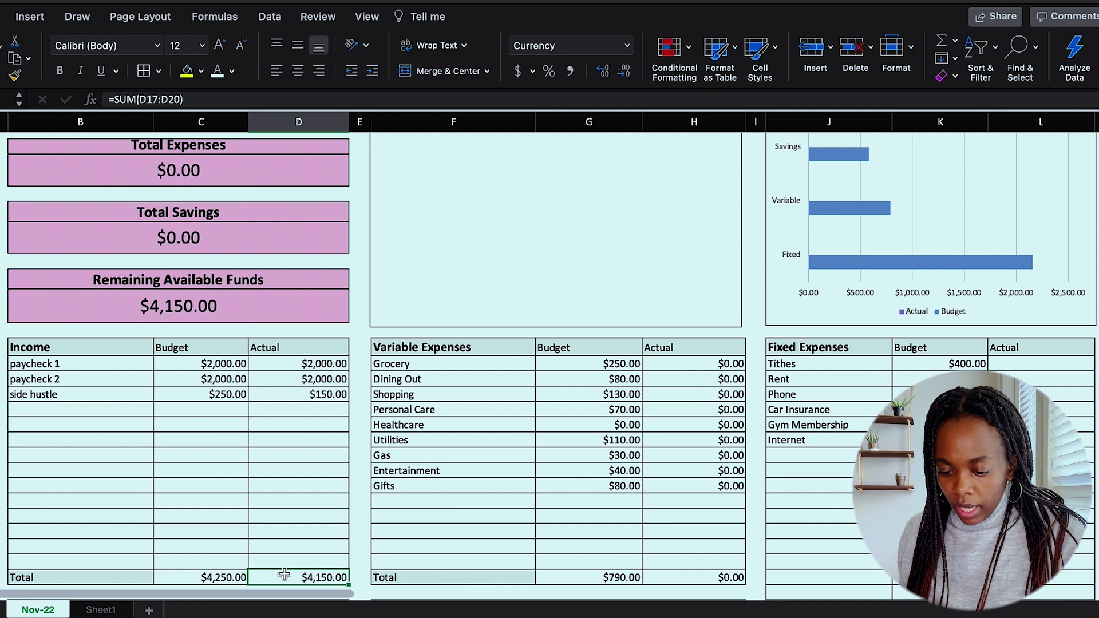
scroll(279, 435, "up", 4)
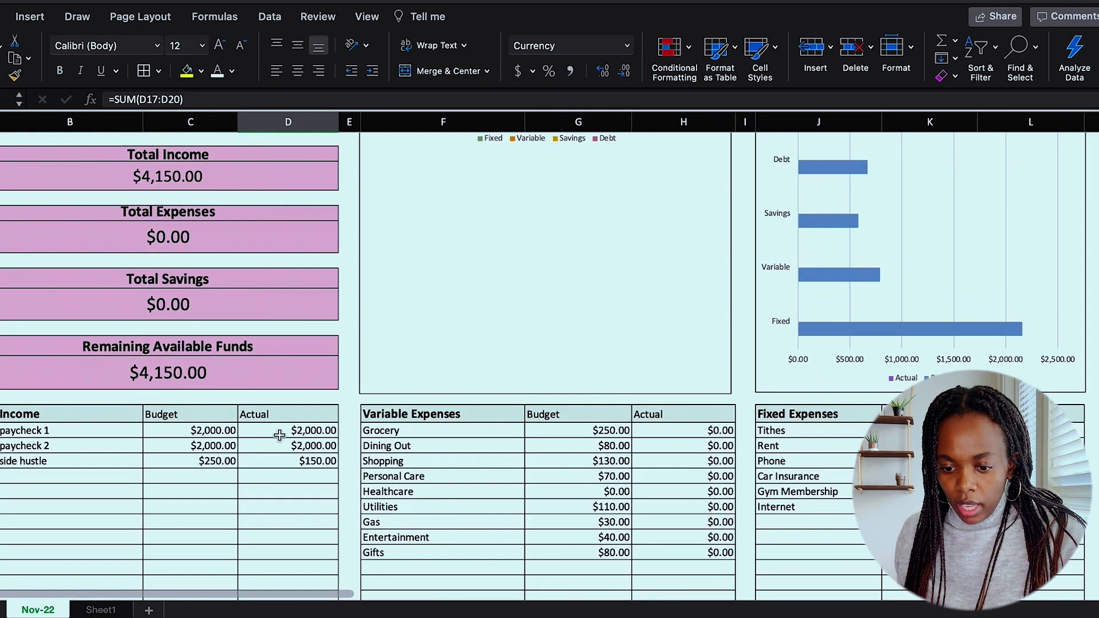
scroll(279, 435, "up", 2)
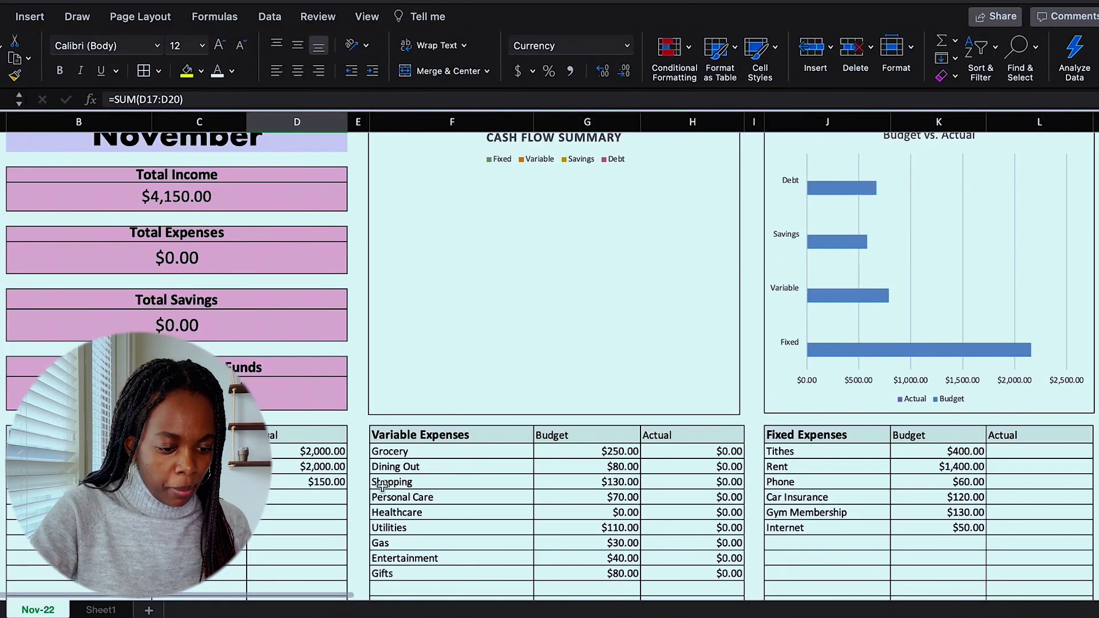
Step: Scroll across the sheet to bring the Fixed Expenses table and its budget amounts into view
scroll(382, 486, "down", 3)
scroll(383, 486, "right", 2)
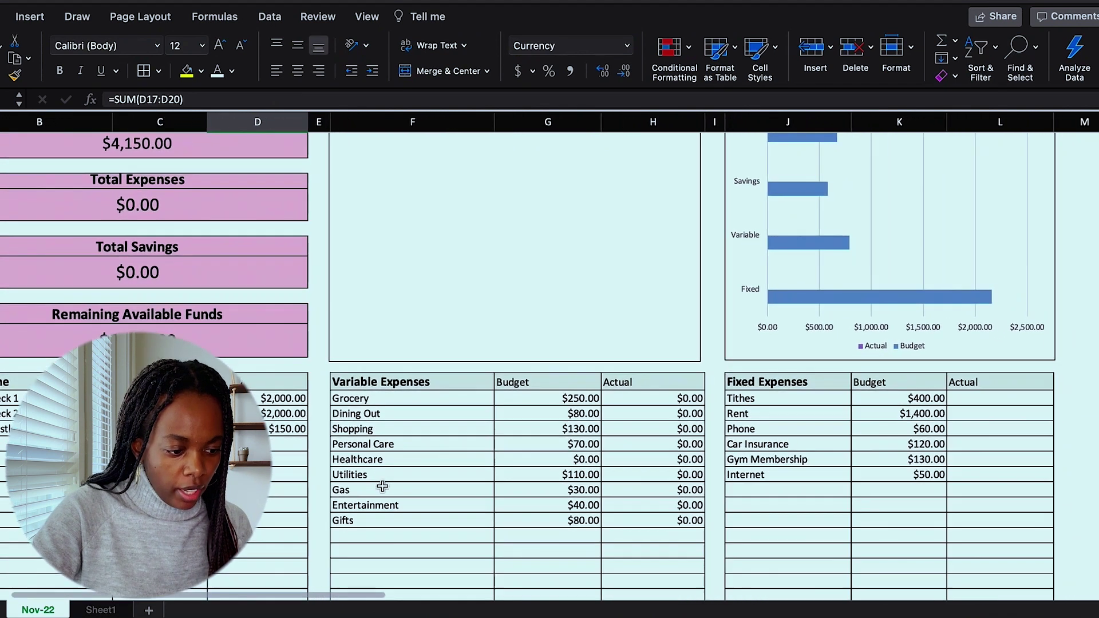
scroll(382, 485, "up", 2)
scroll(382, 485, "right", 4)
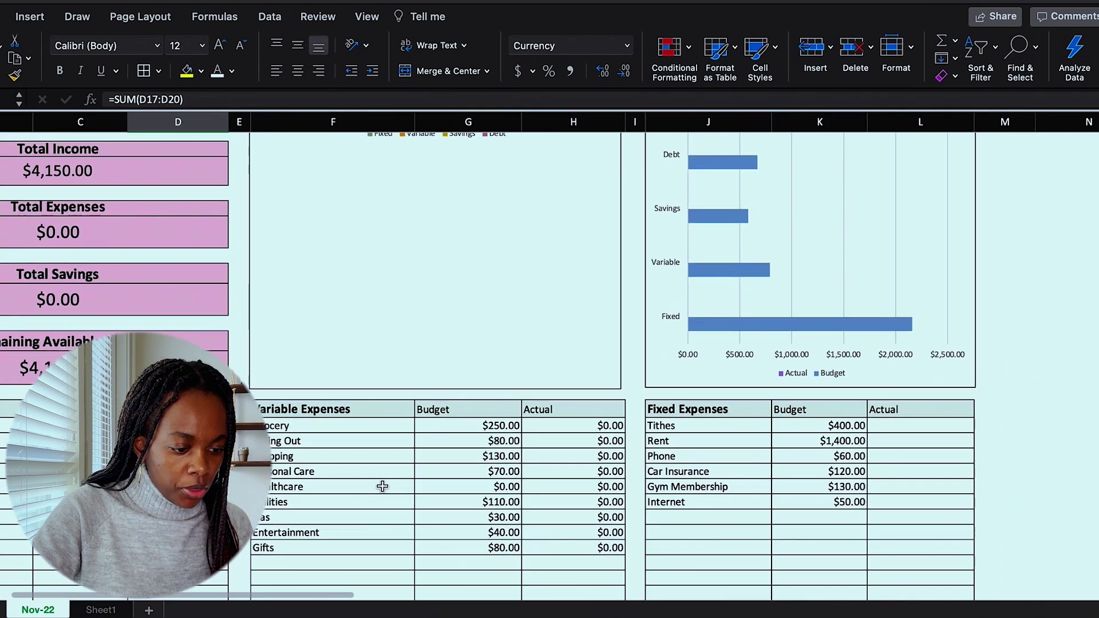
scroll(382, 486, "right", 2)
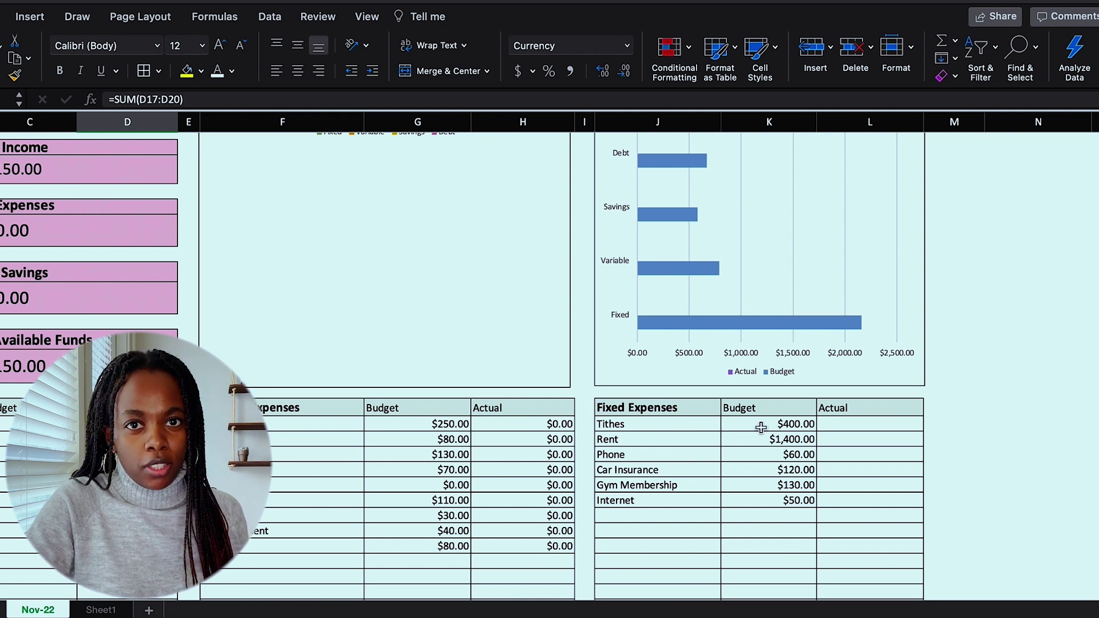
Step: Copy the Fixed Expenses budgets, Tithes $400.00 through Internet $50.00, into the Actual column
left_click_drag(760, 428, 773, 497)
key("ctrl+c")
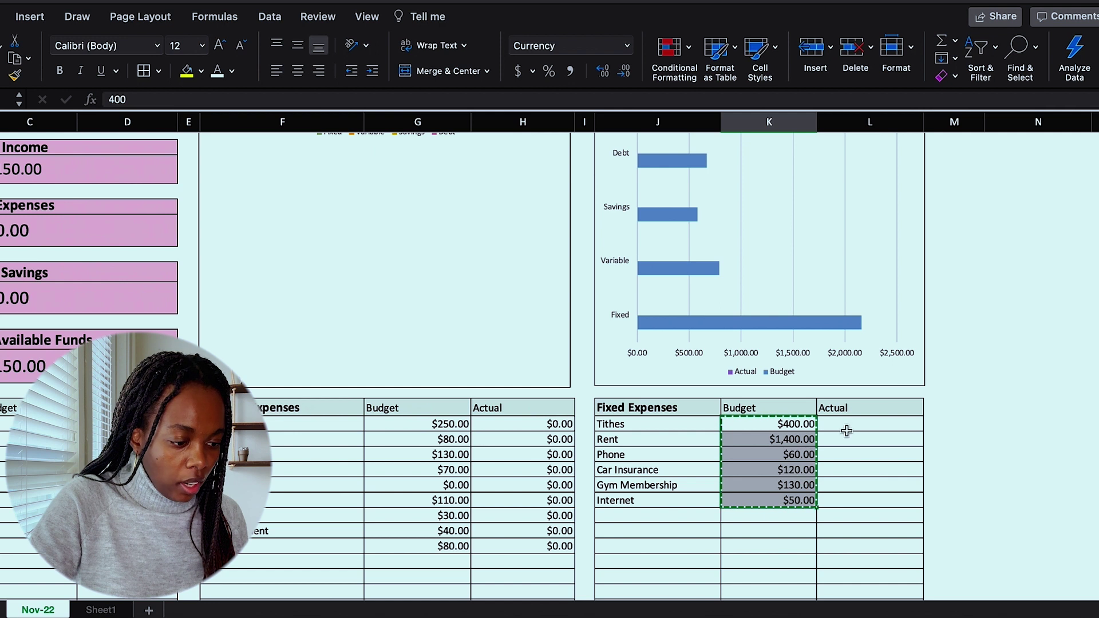
left_click(870, 424)
key("ctrl+v")
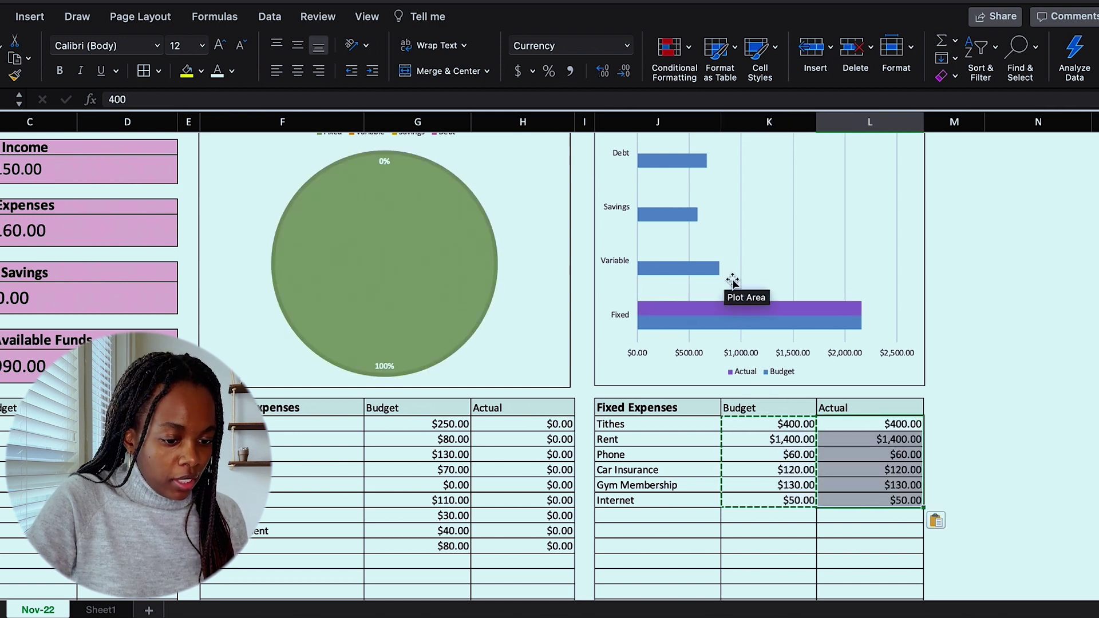
scroll(469, 259, "up", 2)
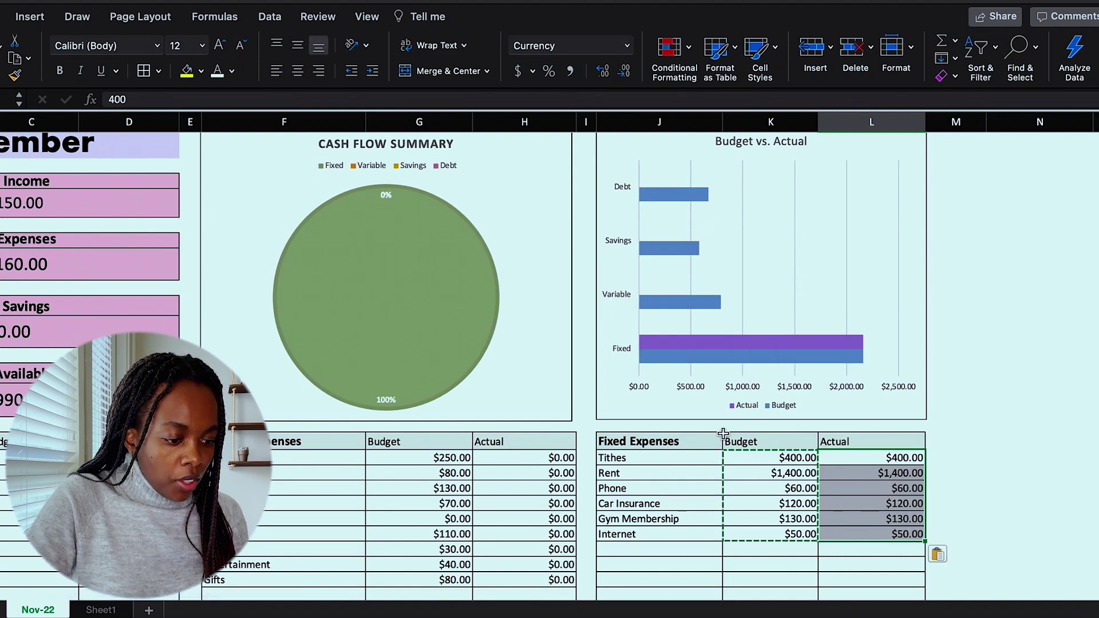
scroll(724, 433, "down", 1)
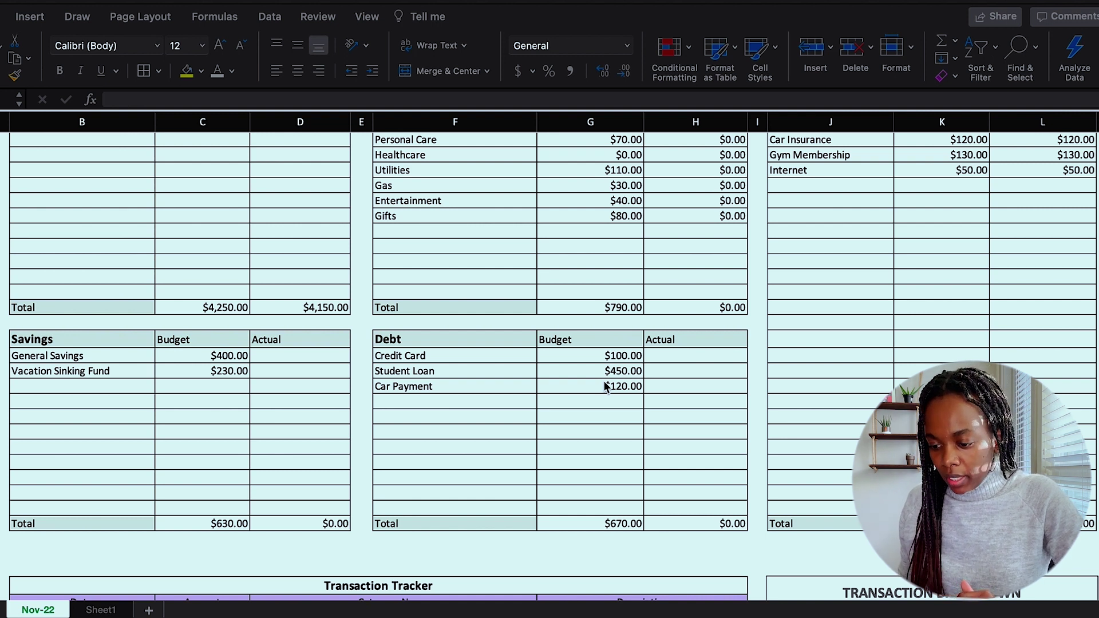
Step: Copy the Debt budgets $100.00, $450.00 and $120.00 into the Debt Actual column
left_click(599, 353)
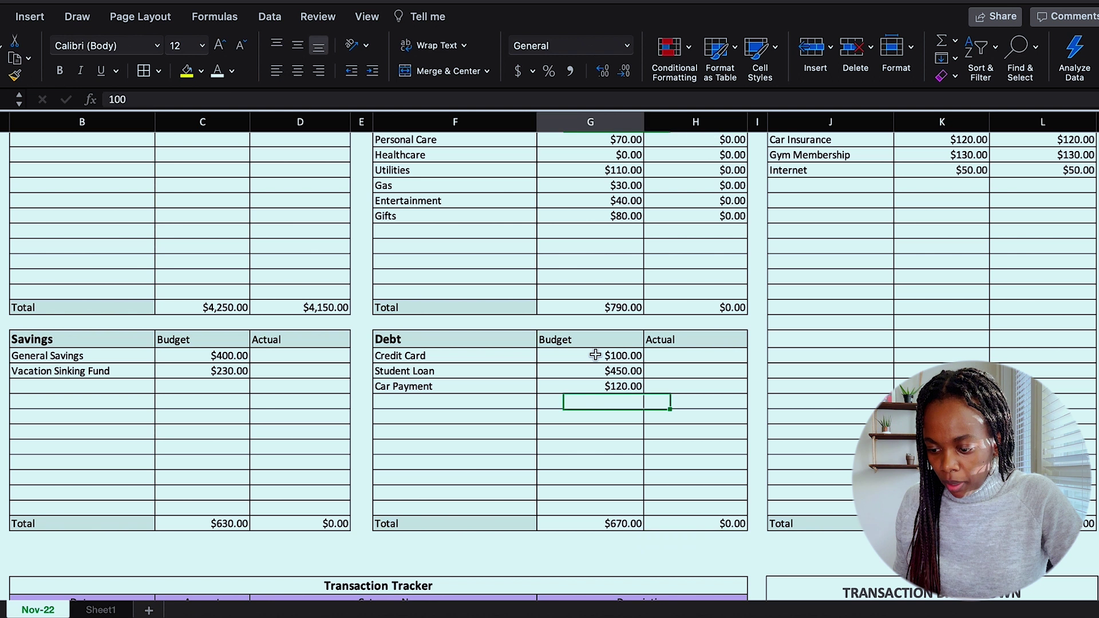
left_click_drag(595, 355, 600, 386)
key("ctrl+c")
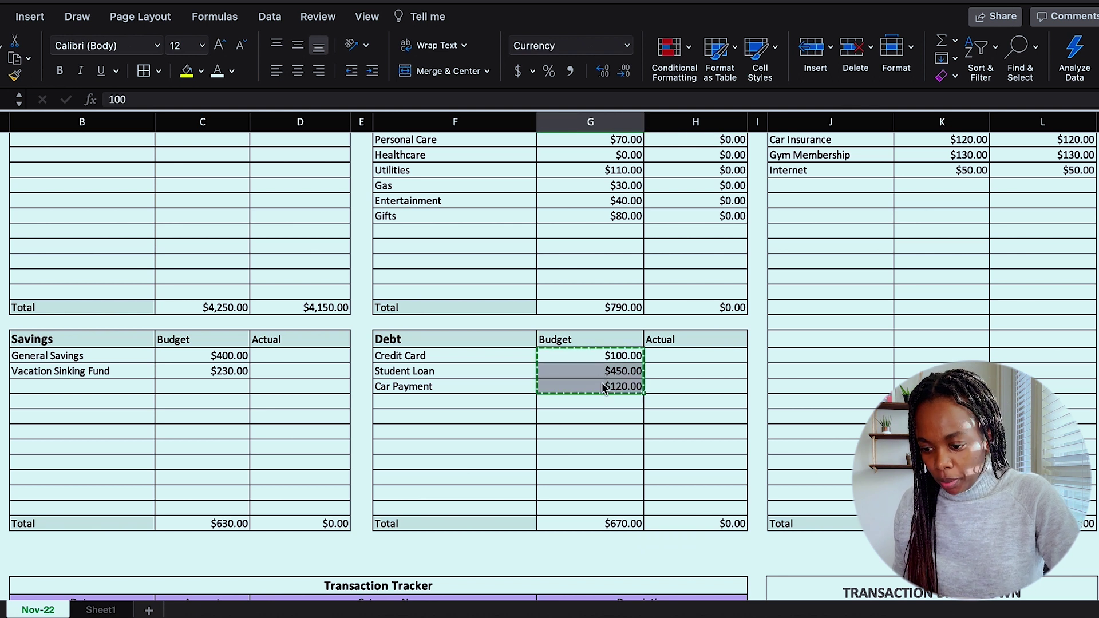
left_click(656, 357)
key("super+v")
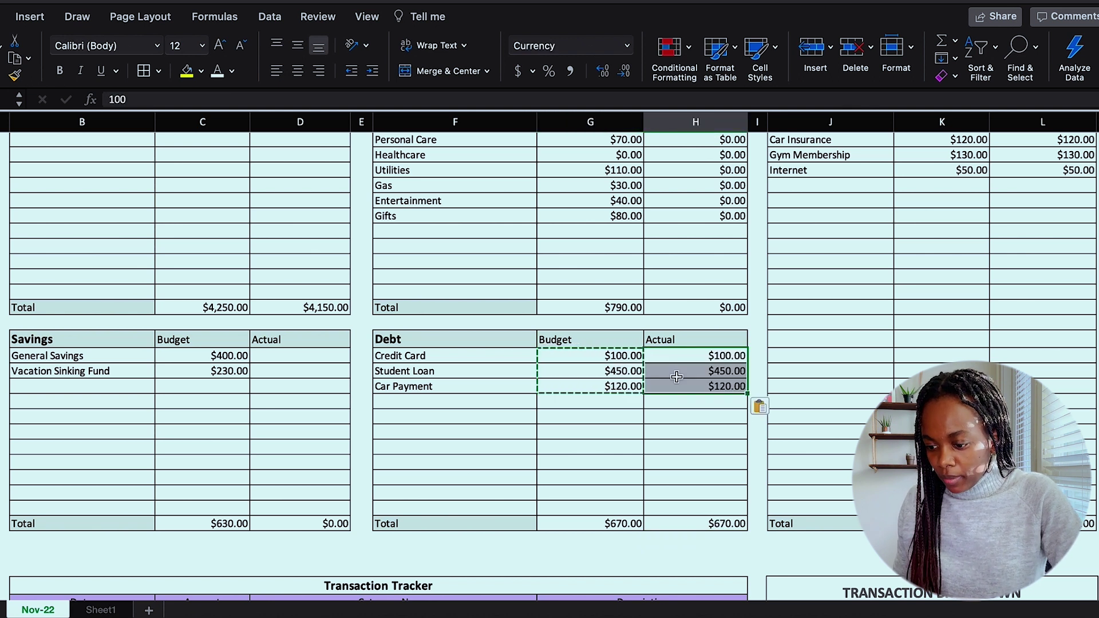
left_click(744, 536)
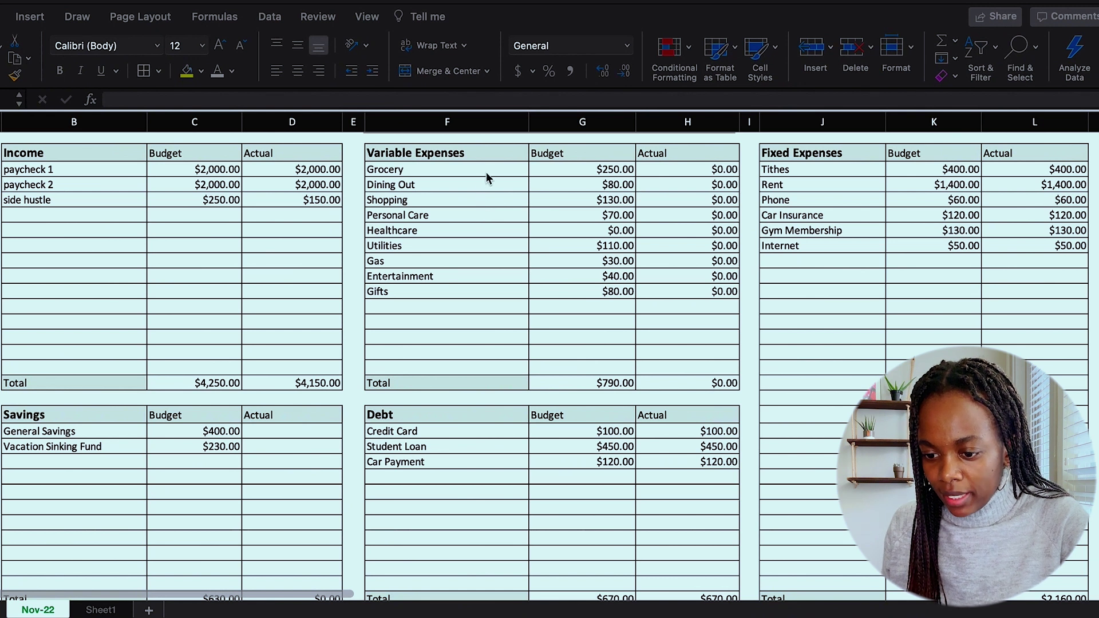
left_click(466, 170)
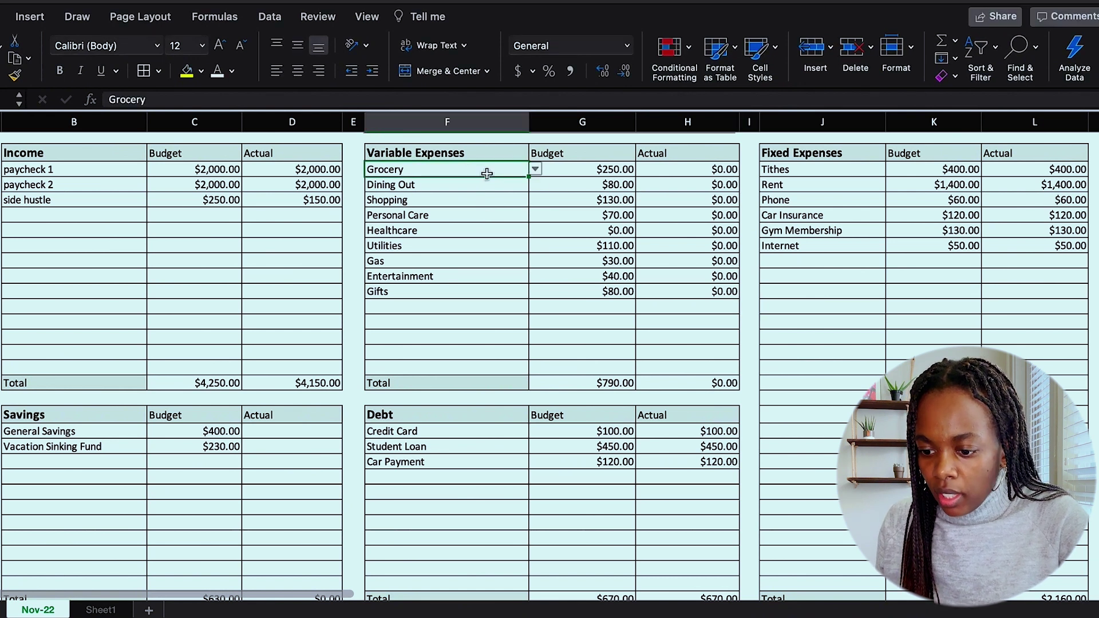
left_click(535, 170)
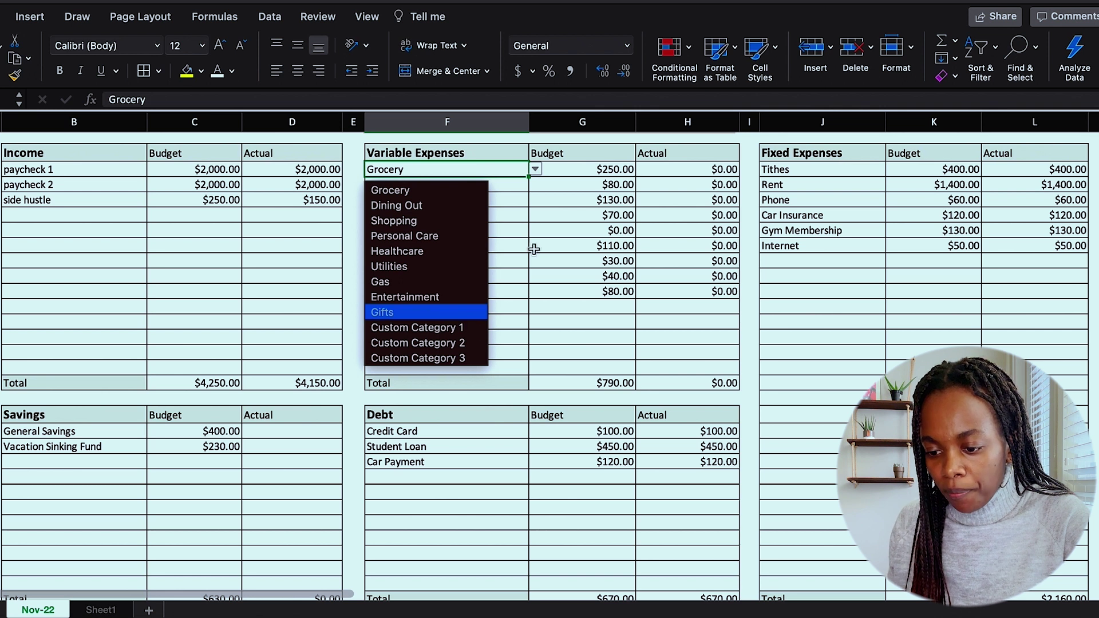
left_click(534, 230)
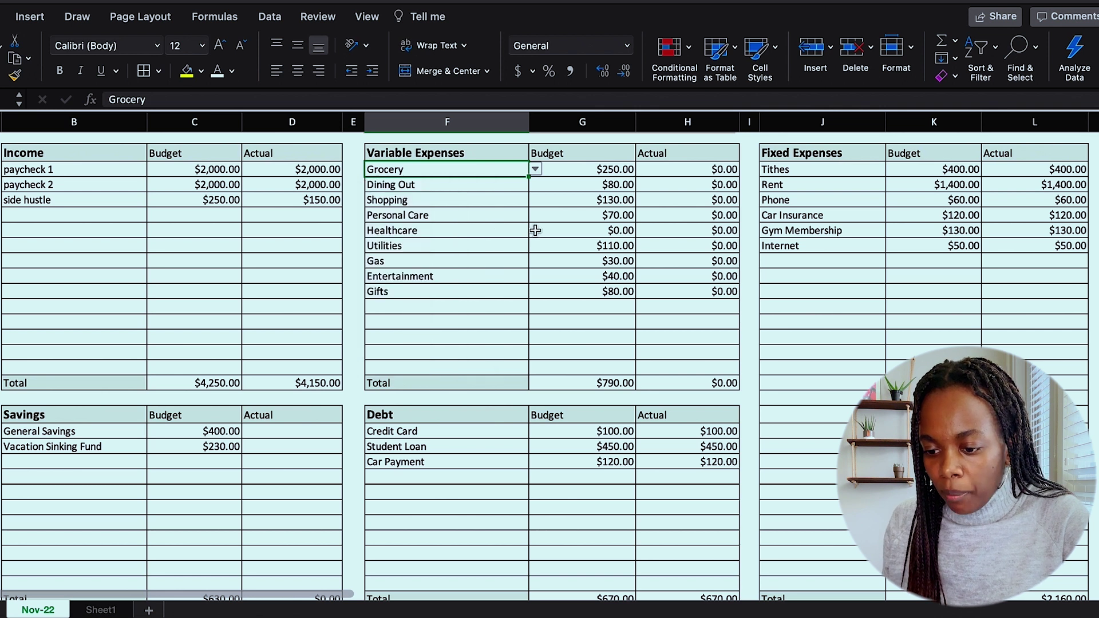
left_click(501, 214)
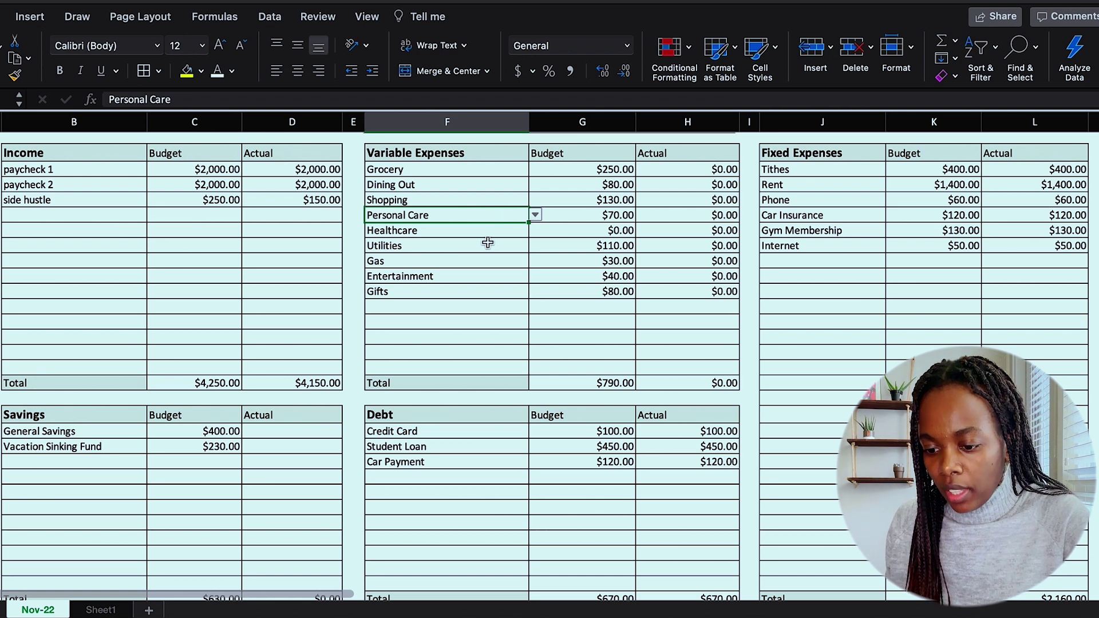
left_click(479, 232)
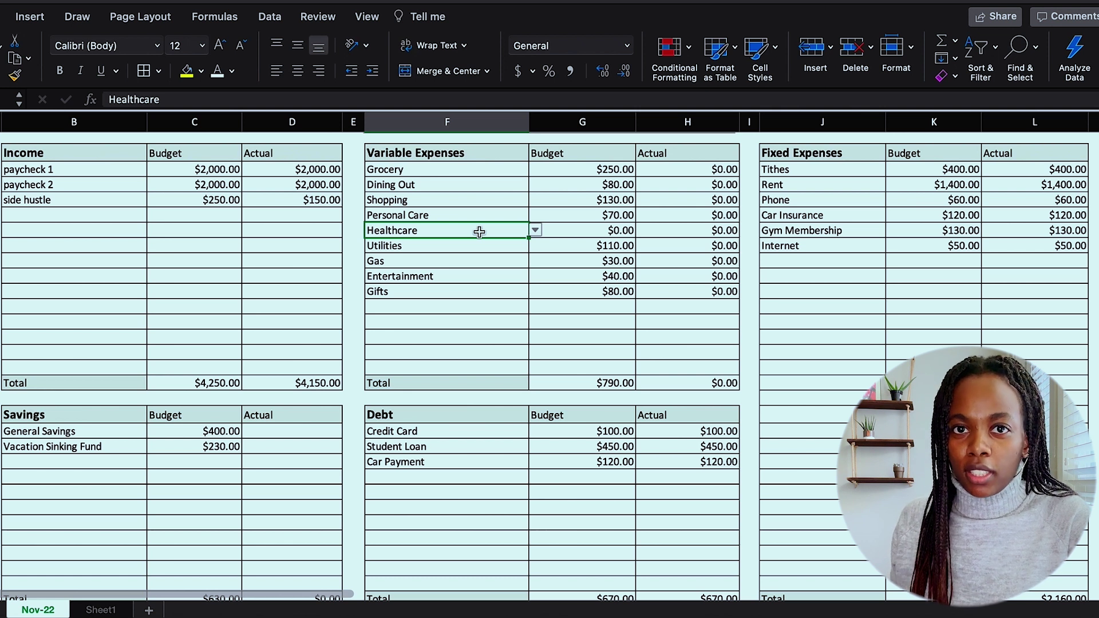
left_click(599, 230)
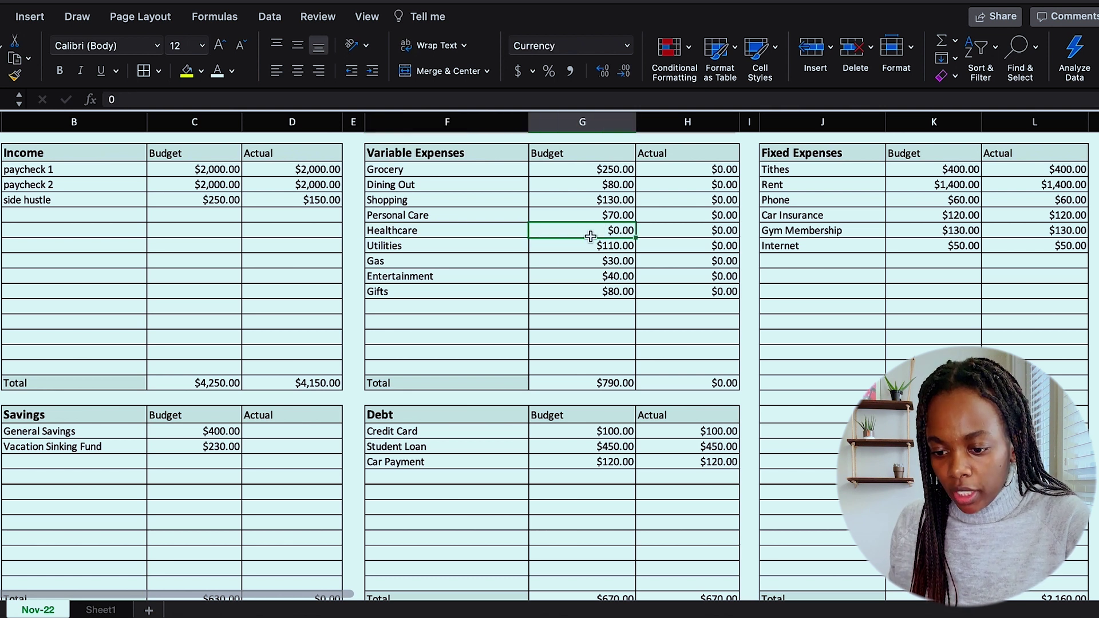
left_click(491, 249)
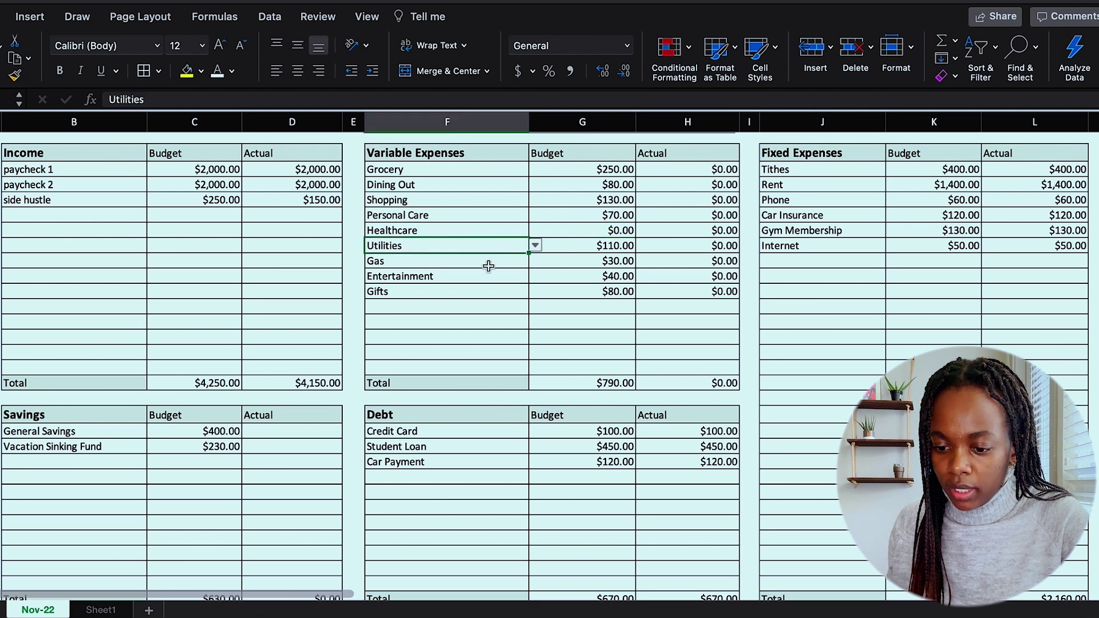
left_click(487, 261)
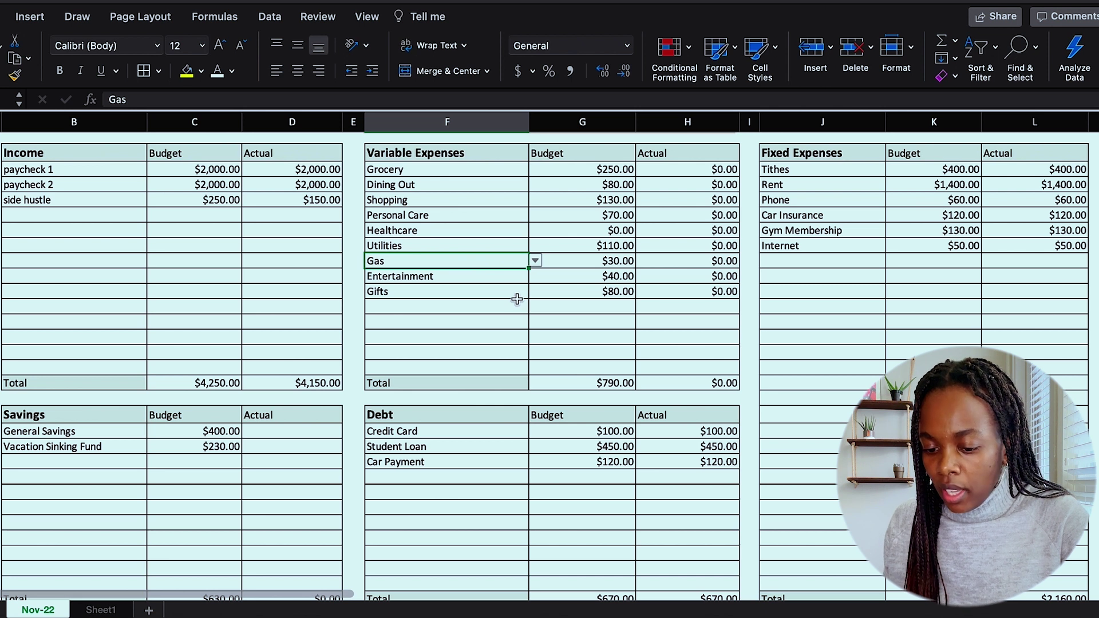
scroll(516, 299, "down", 1)
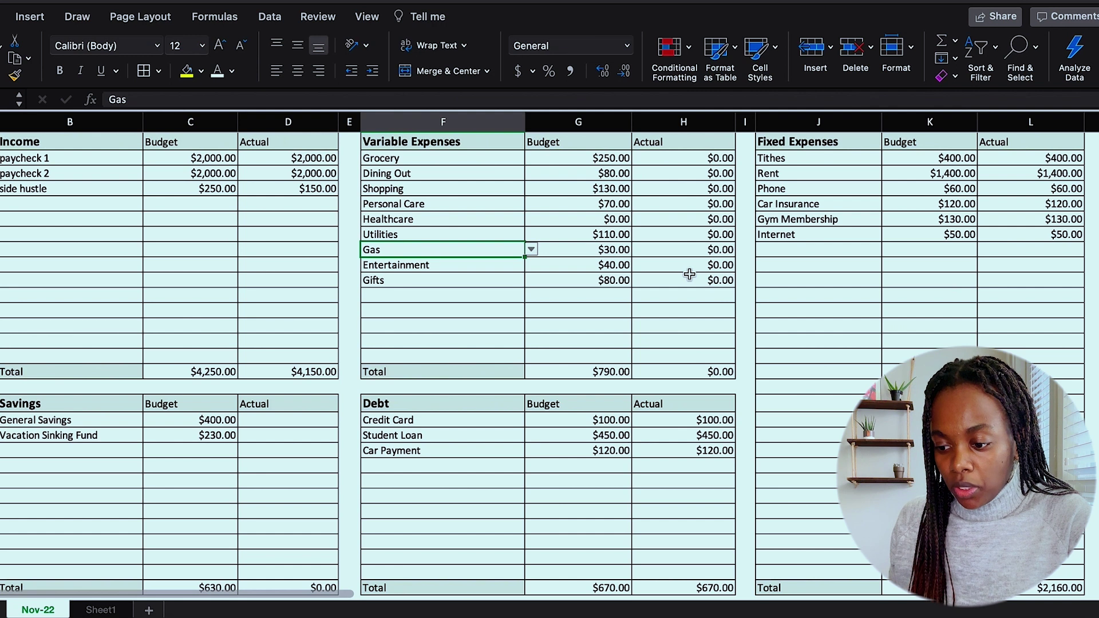
Step: Review the first transaction's Category Name dropdown options, then move to its Description cell
scroll(657, 333, "down", 10)
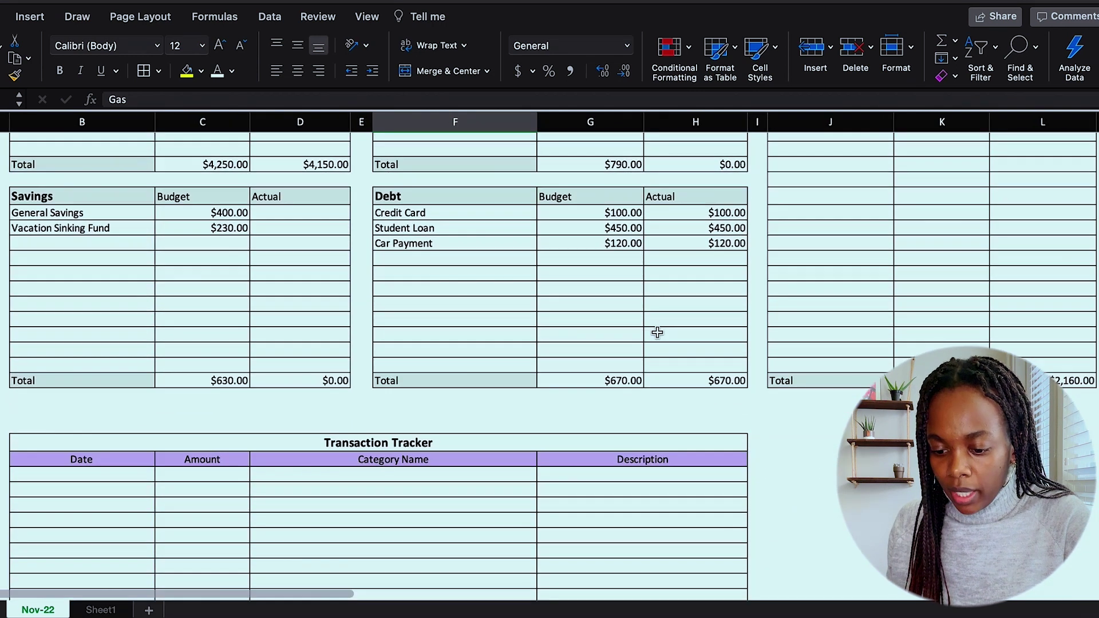
scroll(657, 333, "down", 4)
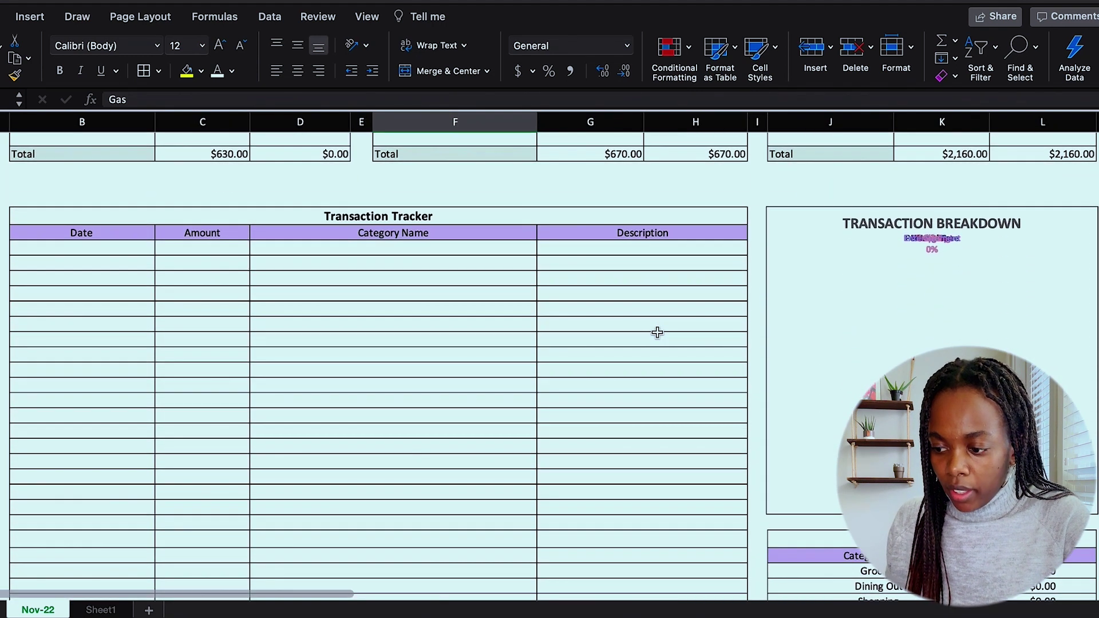
scroll(657, 333, "up", 1)
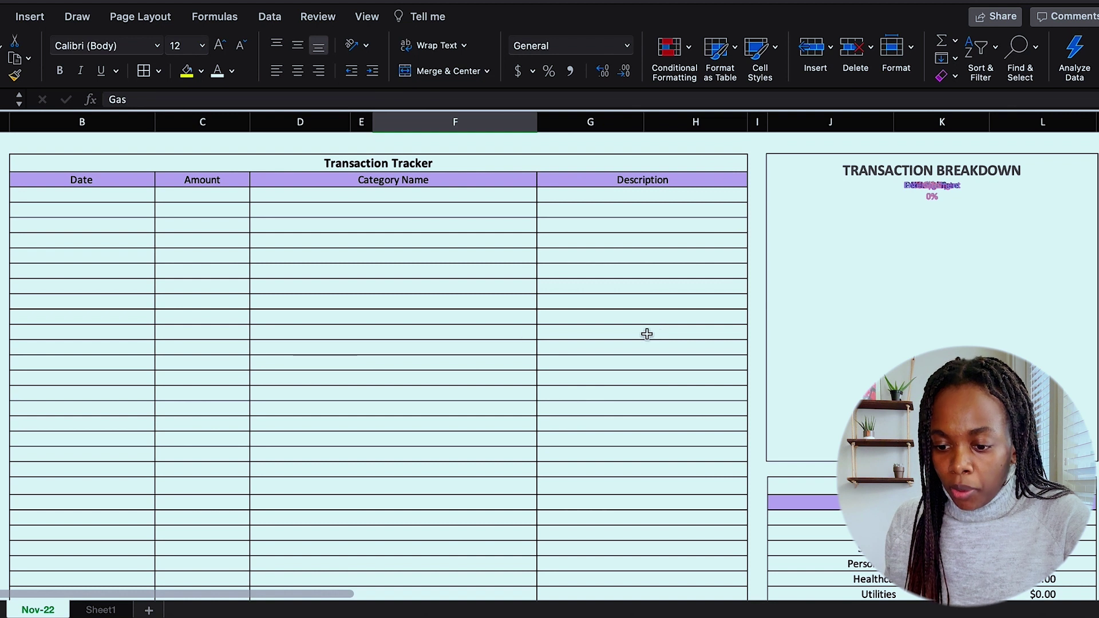
left_click(354, 196)
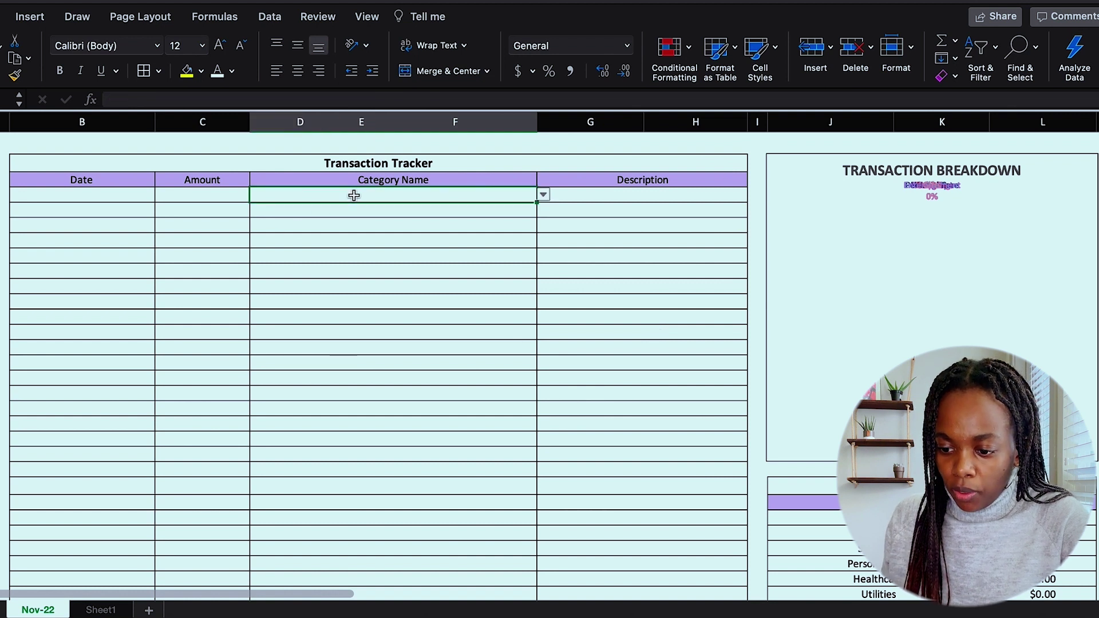
left_click(542, 196)
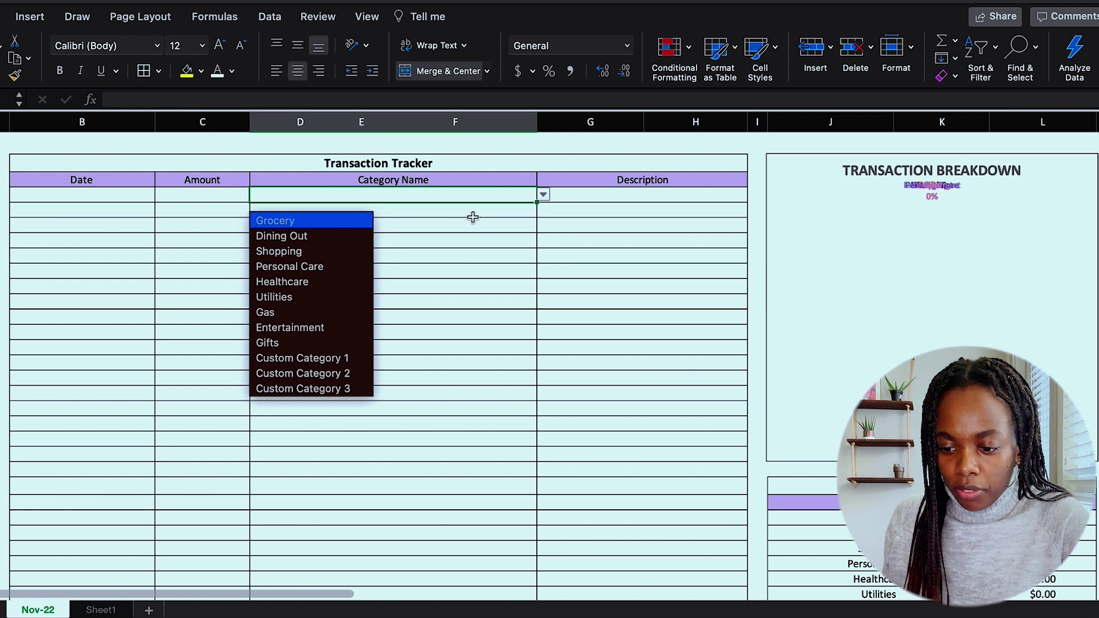
key("Escape")
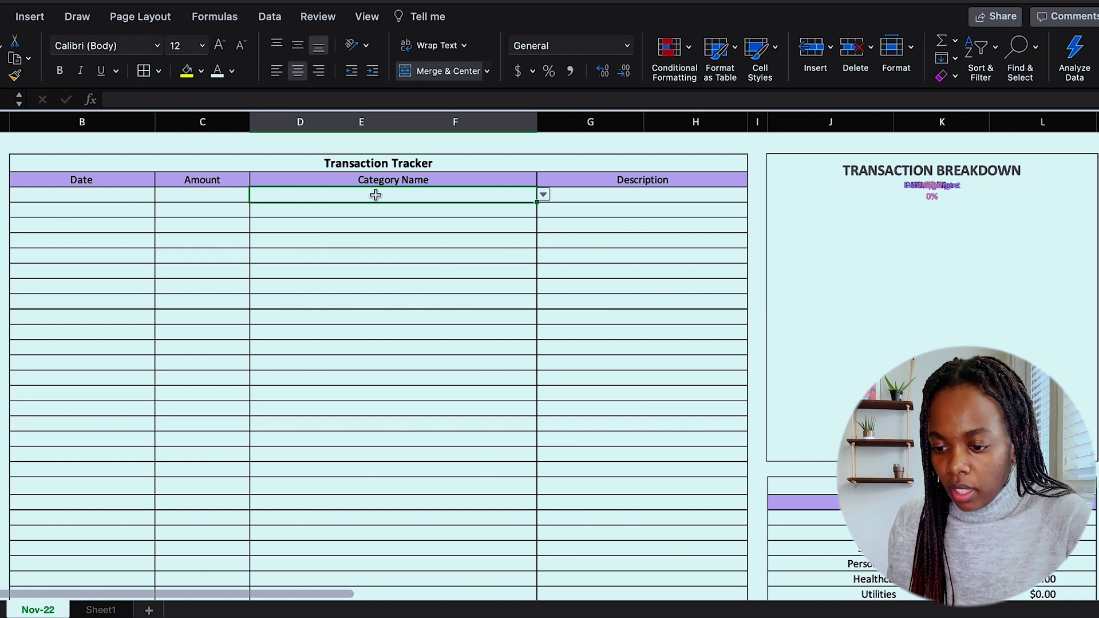
left_click(618, 196)
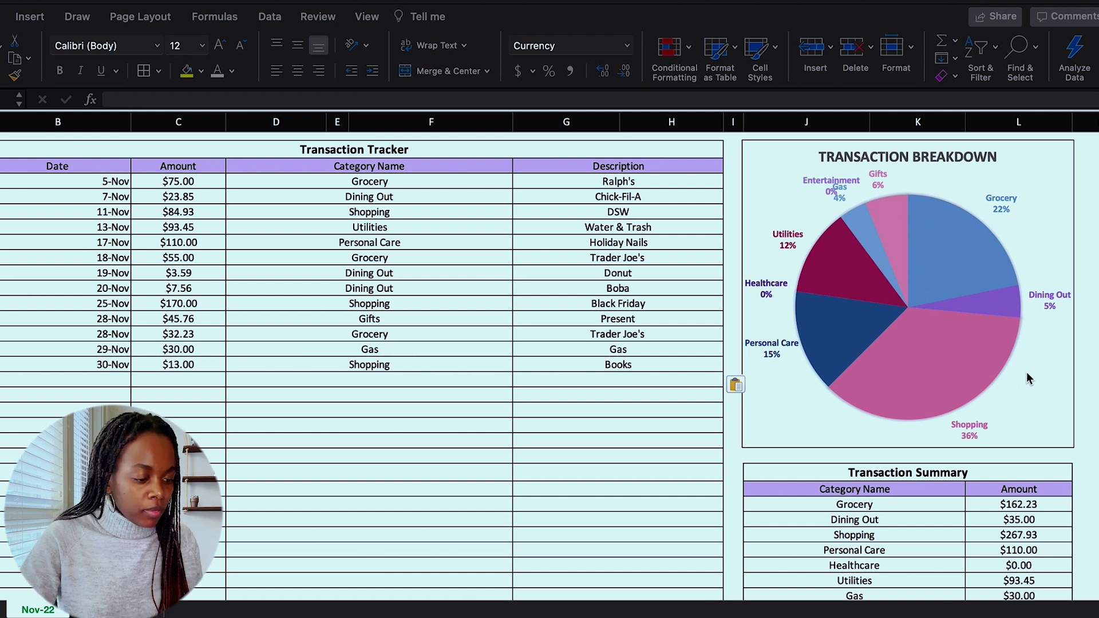
Step: Scroll down to check the Transaction Breakdown pie and Summary totals, then back up
scroll(994, 483, "down", 4)
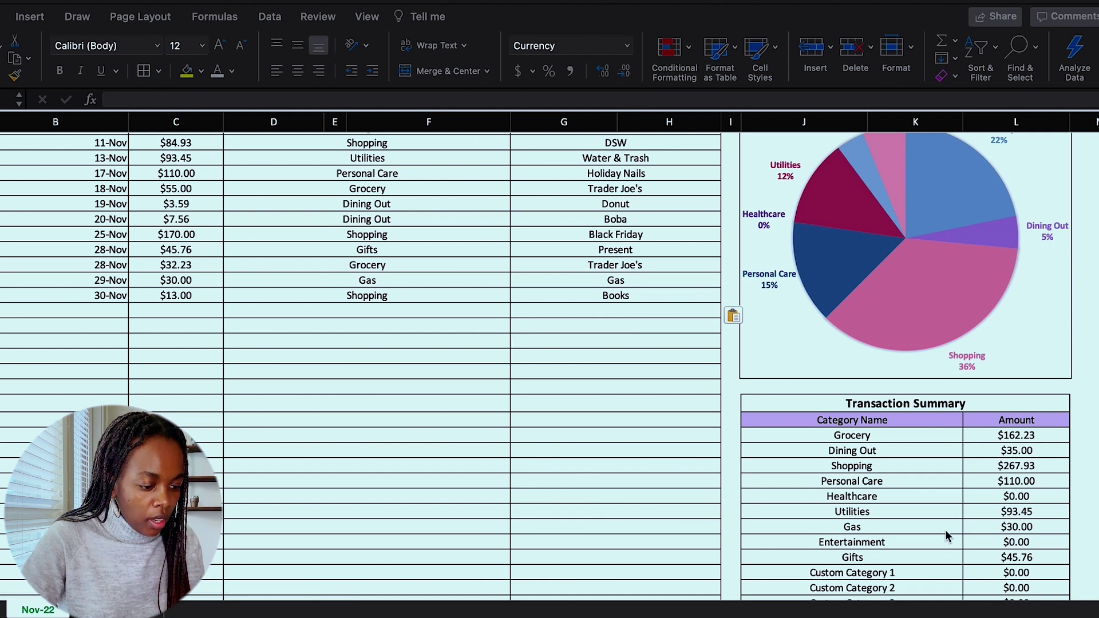
scroll(945, 535, "up", 10)
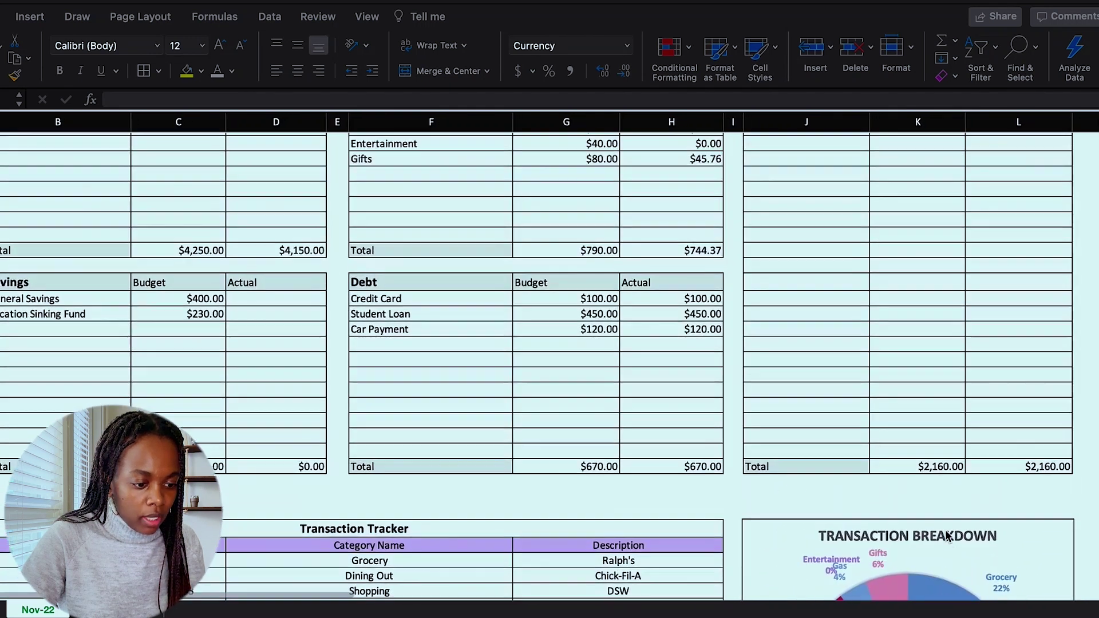
scroll(945, 535, "up", 4)
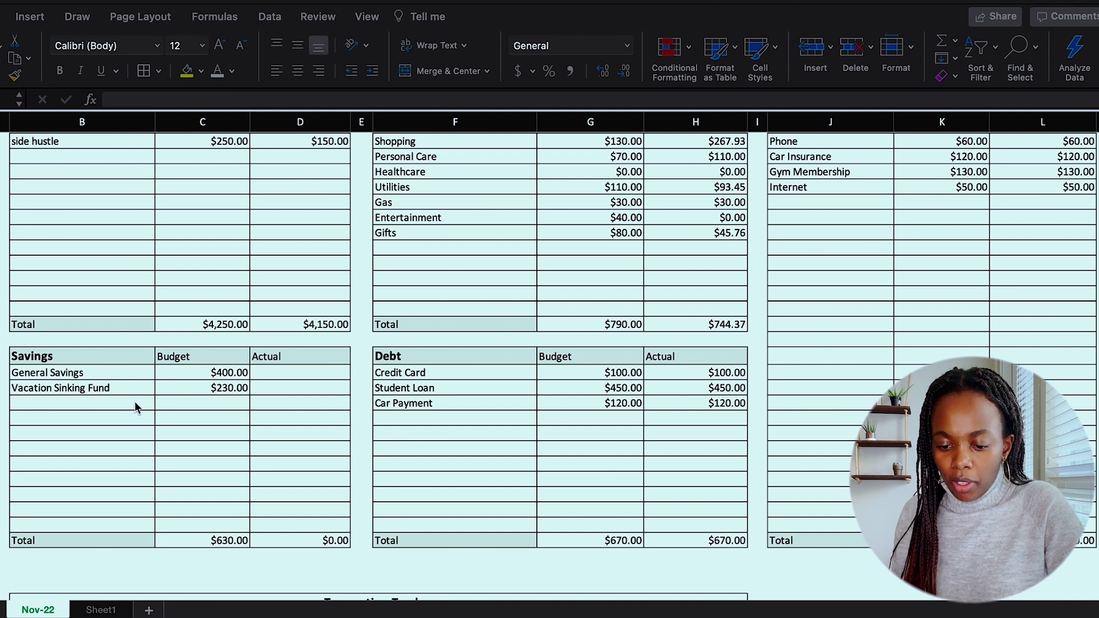
left_click(112, 402)
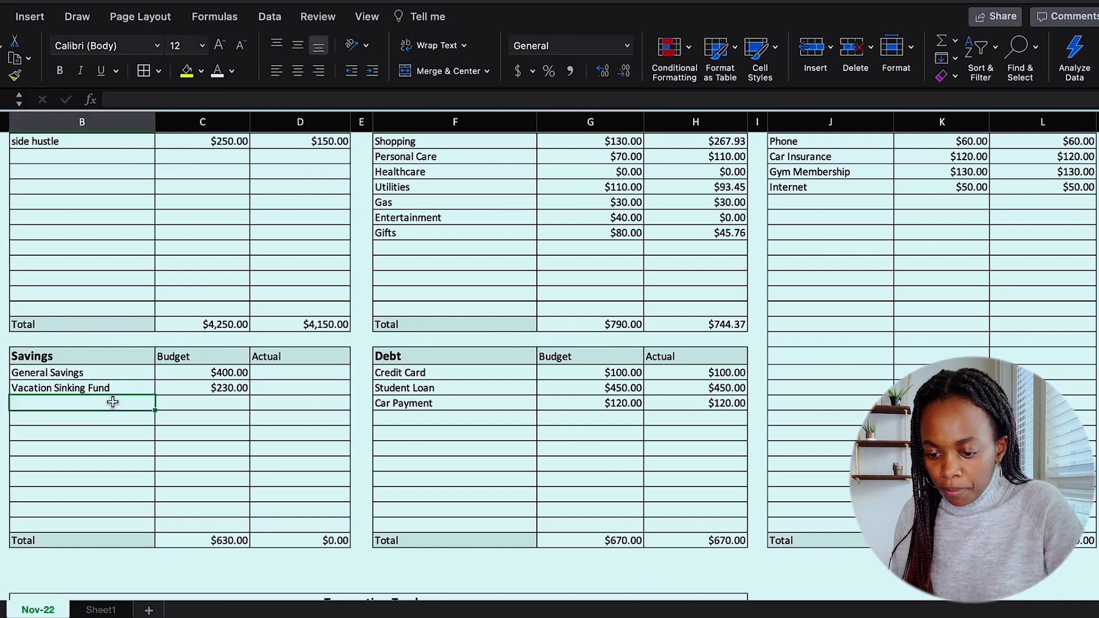
Step: Scroll back up through the sheet to the Savings section of the budget tables
scroll(113, 402, "up", 2)
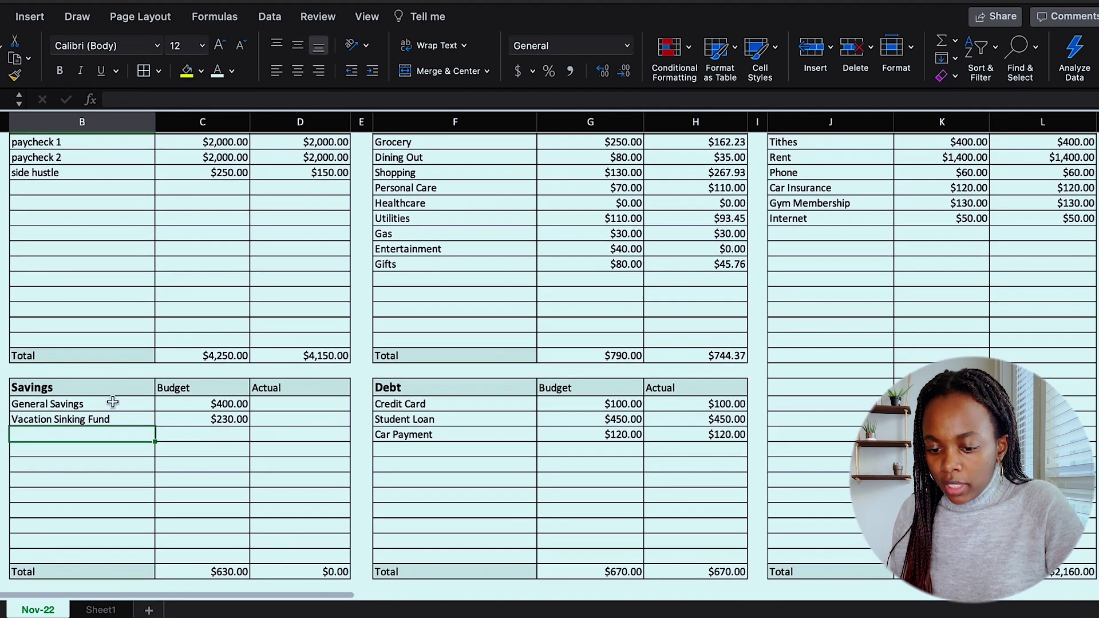
scroll(113, 402, "up", 1)
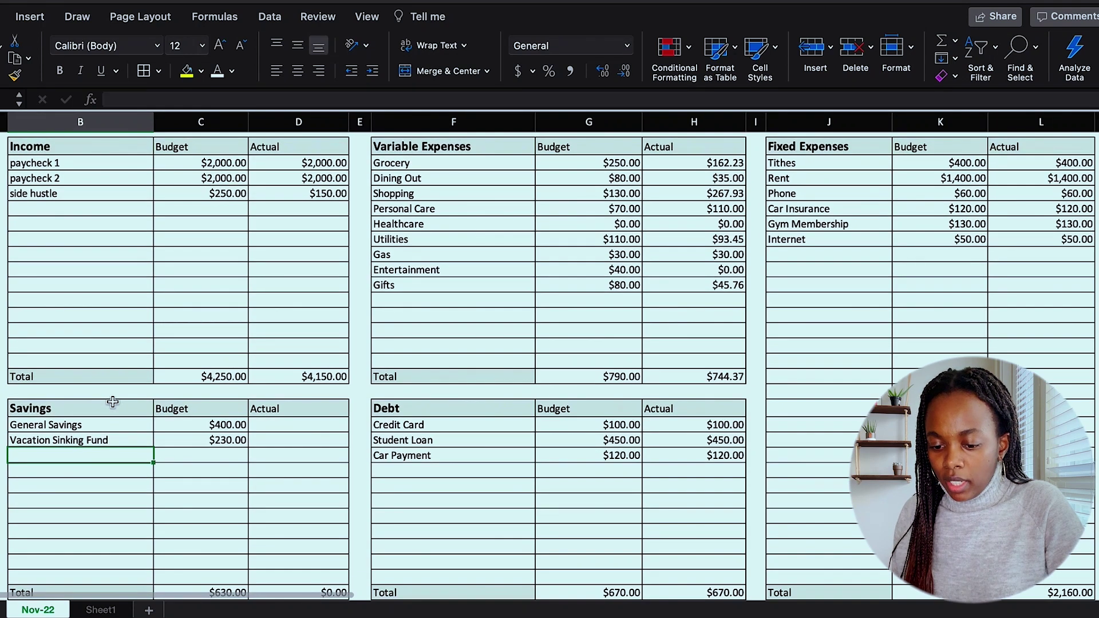
scroll(112, 403, "down", 1)
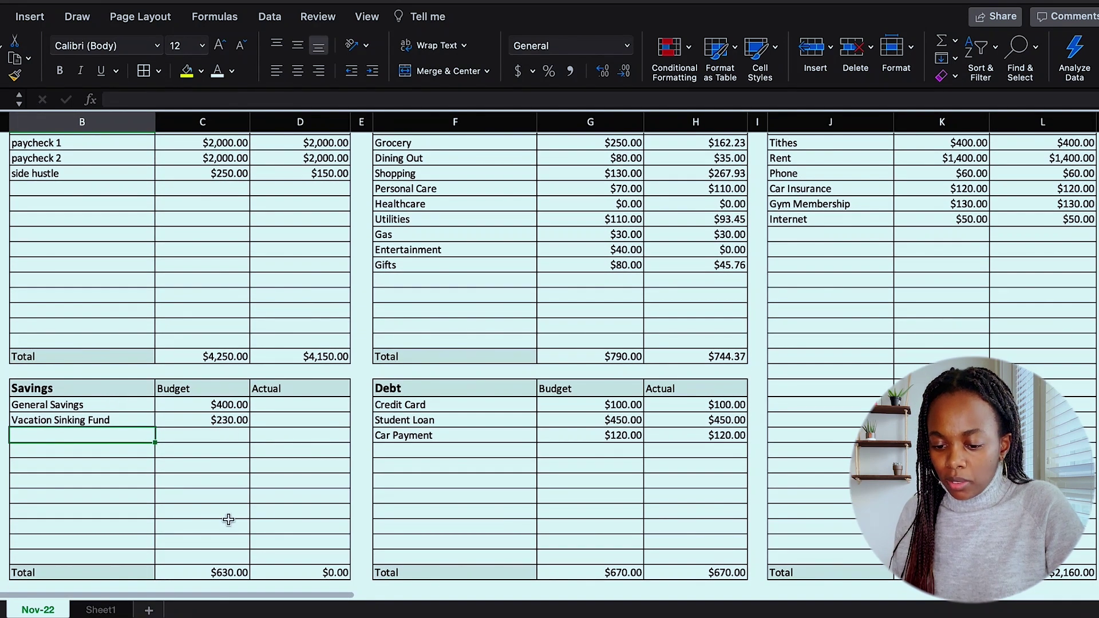
scroll(228, 519, "up", 5)
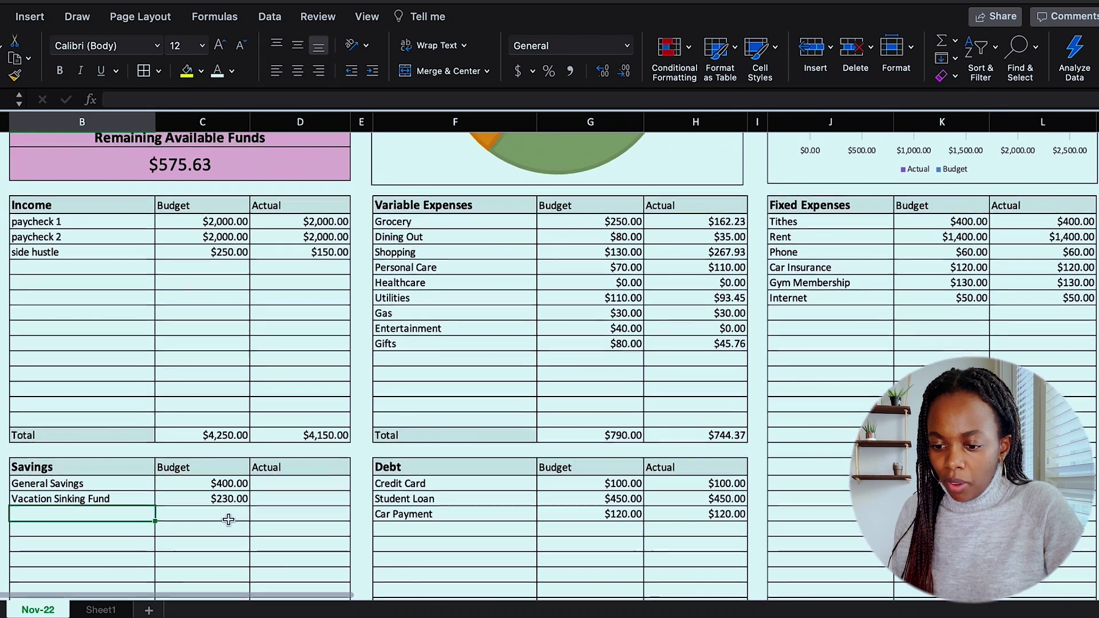
scroll(228, 519, "up", 1)
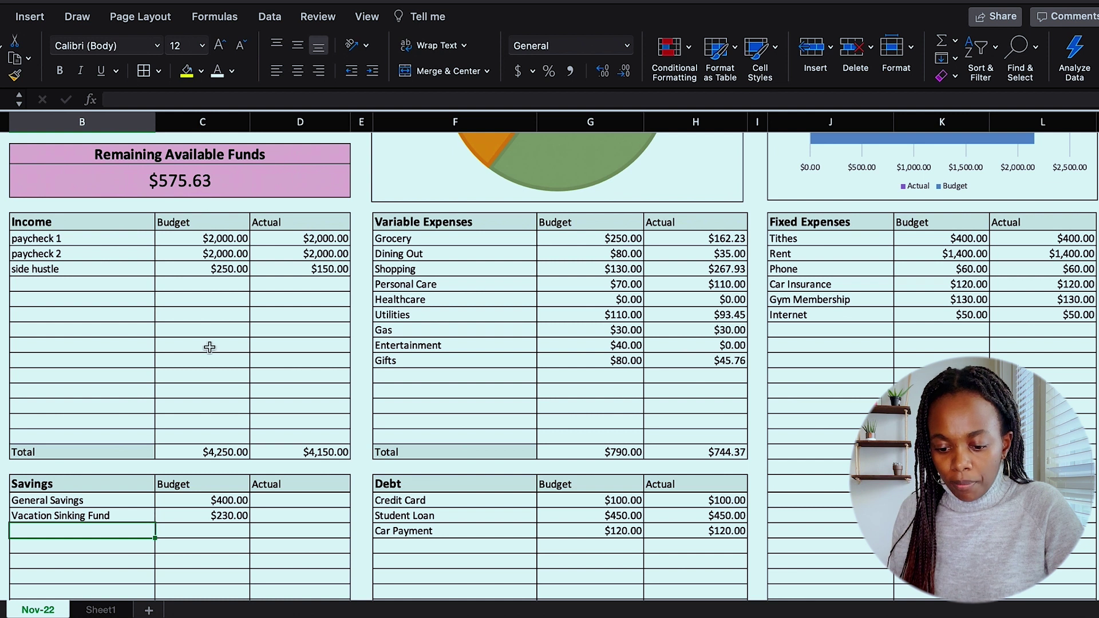
scroll(209, 346, "down", 5)
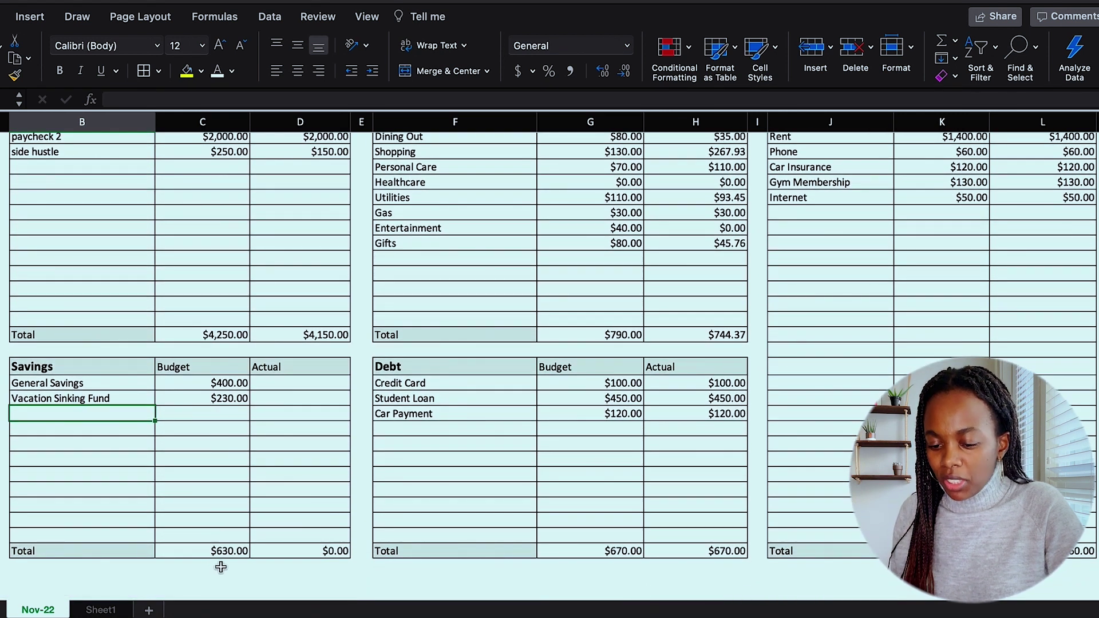
scroll(218, 568, "up", 1)
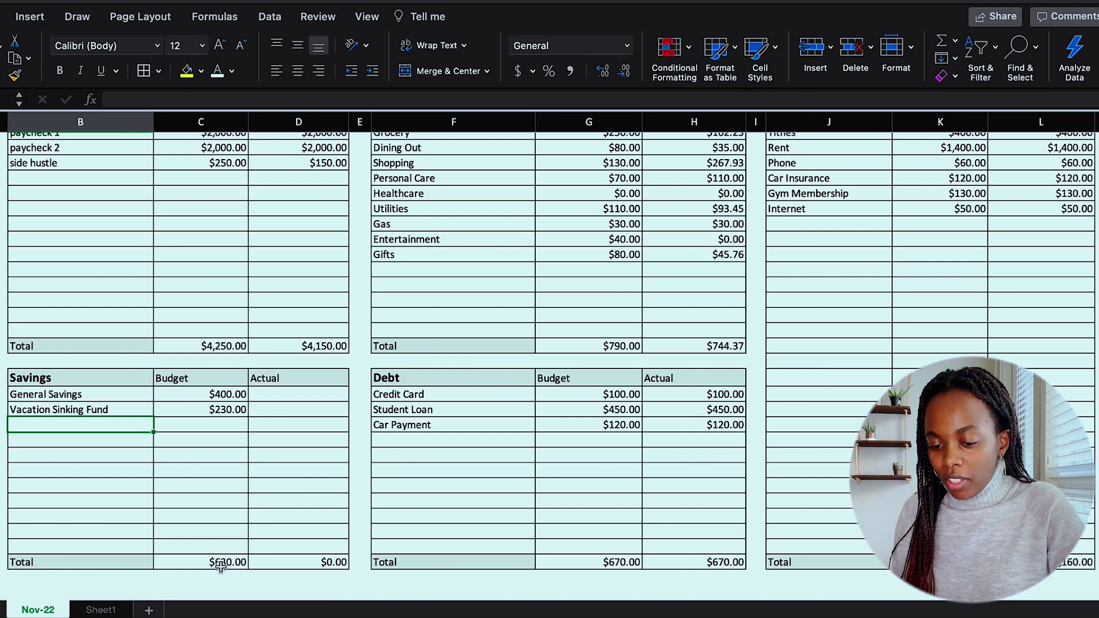
scroll(221, 567, "up", 4)
scroll(221, 566, "up", 1)
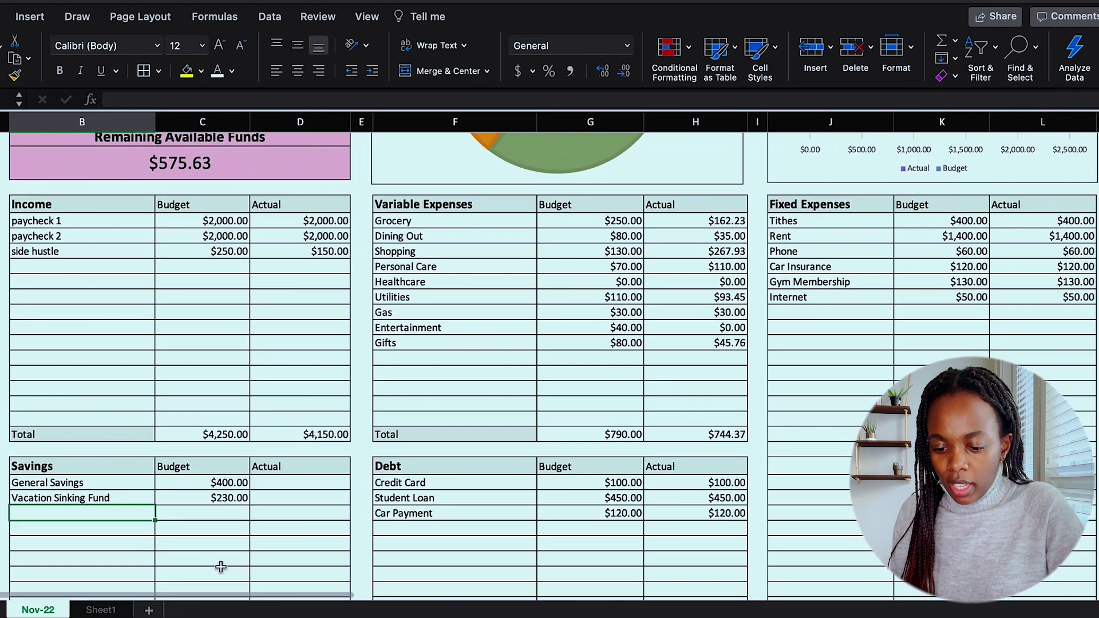
Step: Enter savings actuals of $400.00 for General Savings and $175.63 for Vacation Sinking Fund
left_click(288, 482)
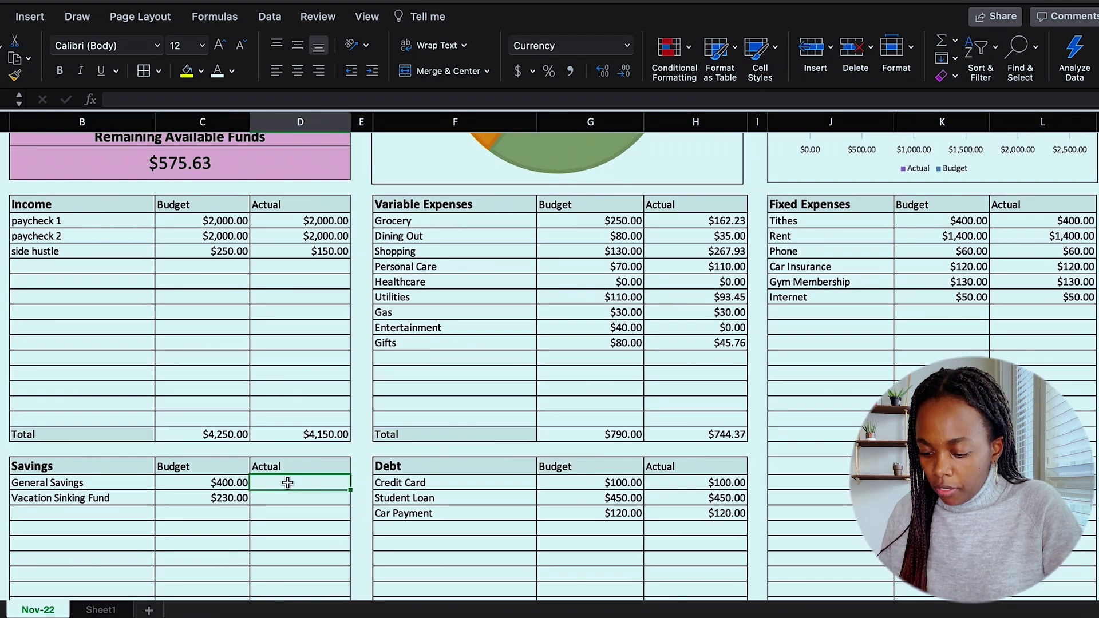
type("400")
key("Return")
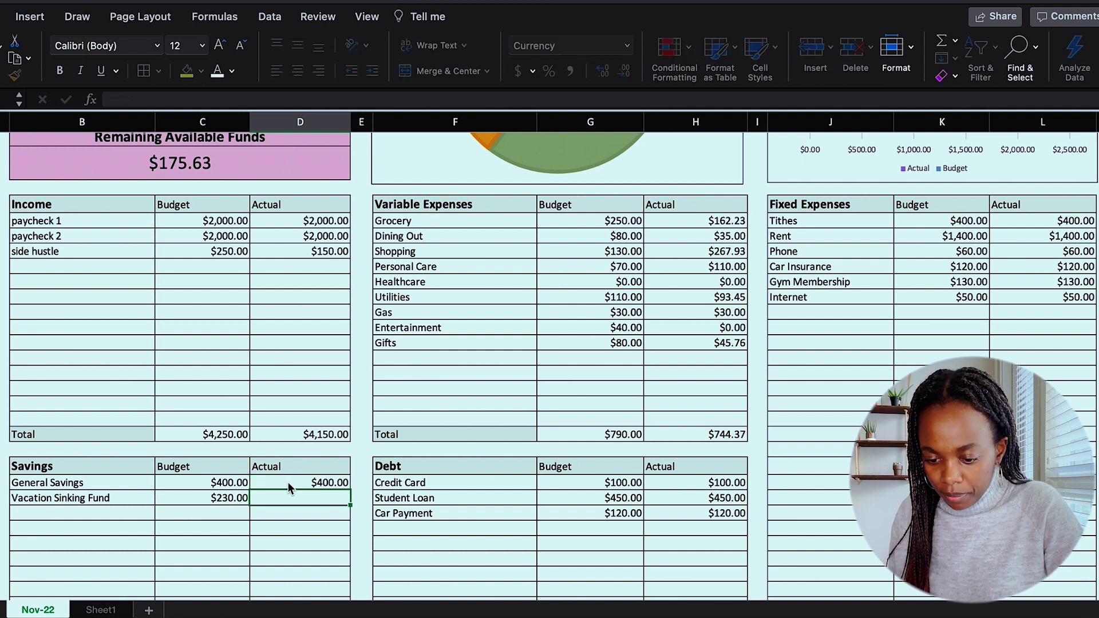
type("2")
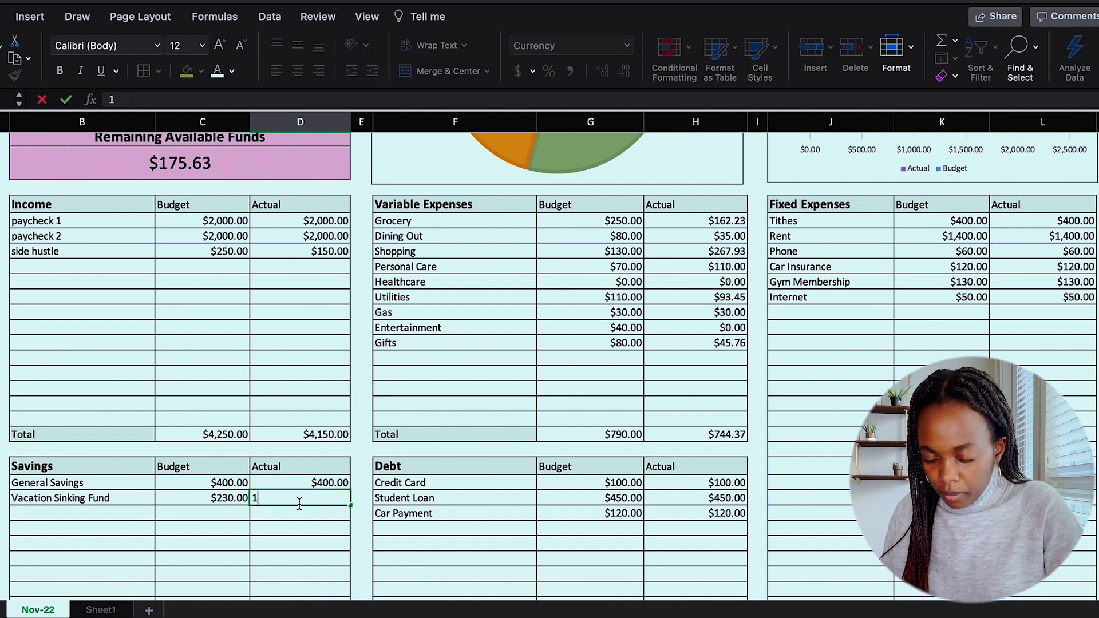
type("75.")
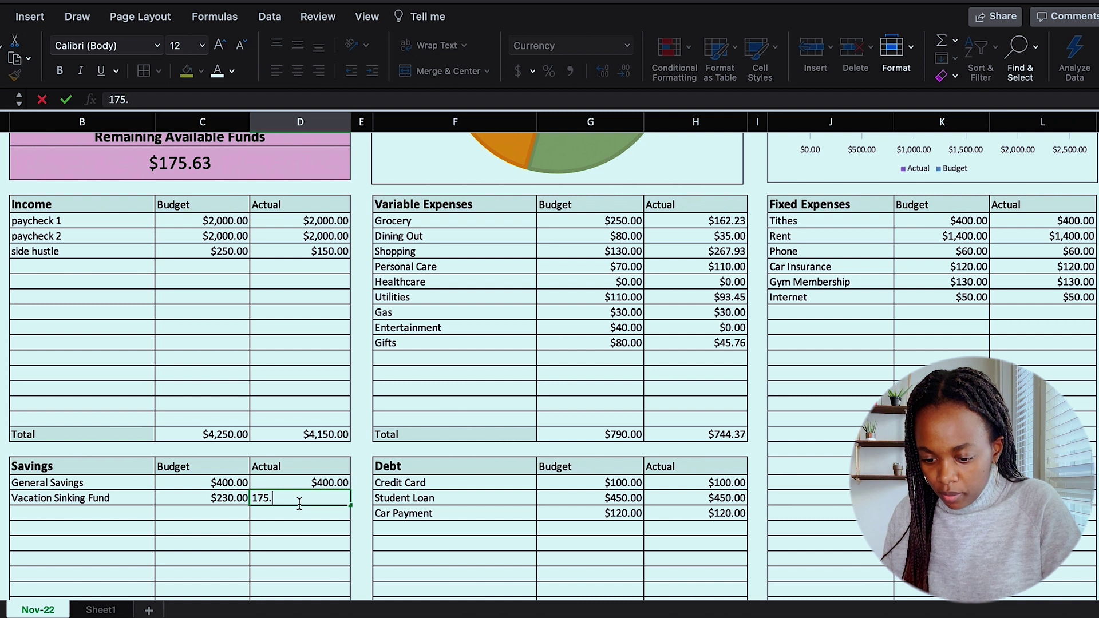
type("63")
key("Return")
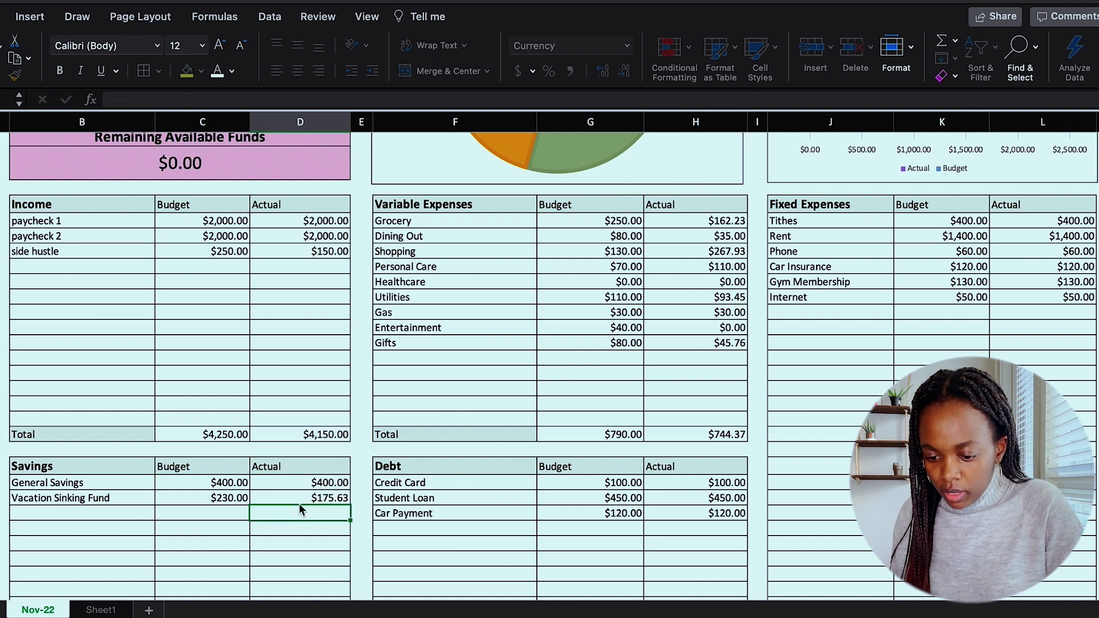
scroll(301, 510, "down", 2)
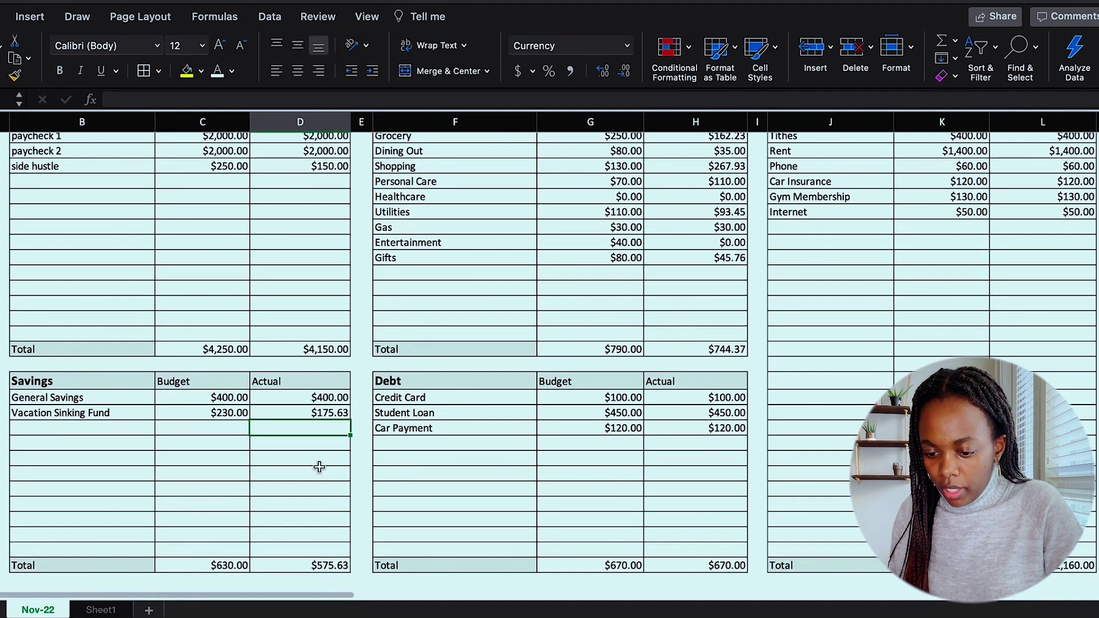
scroll(319, 467, "down", 1)
scroll(319, 467, "up", 5)
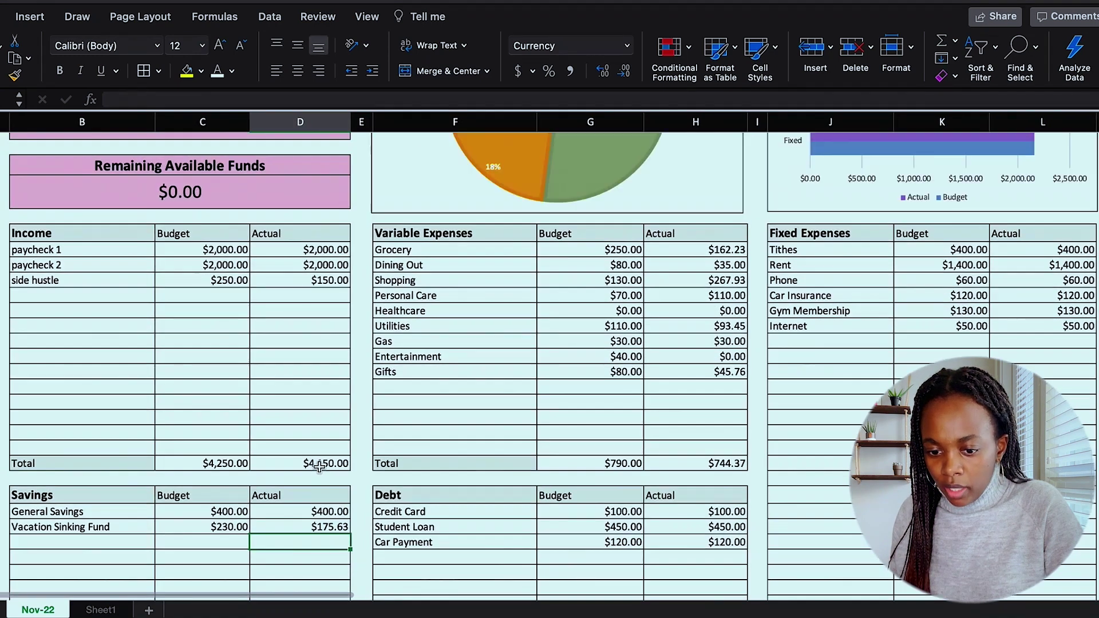
scroll(318, 467, "up", 3)
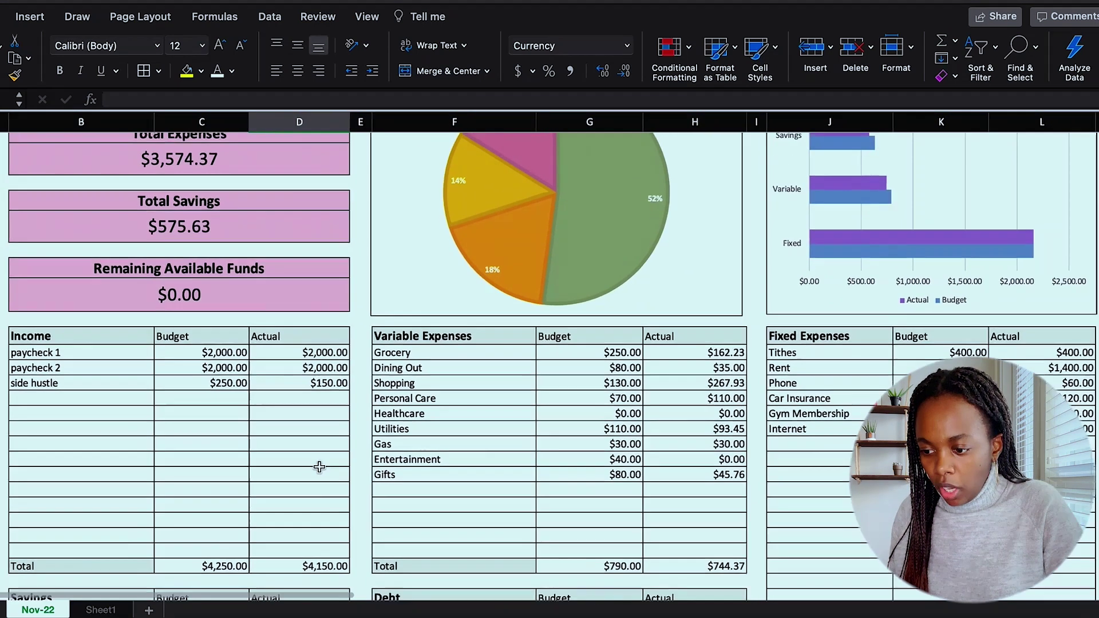
scroll(319, 466, "up", 4)
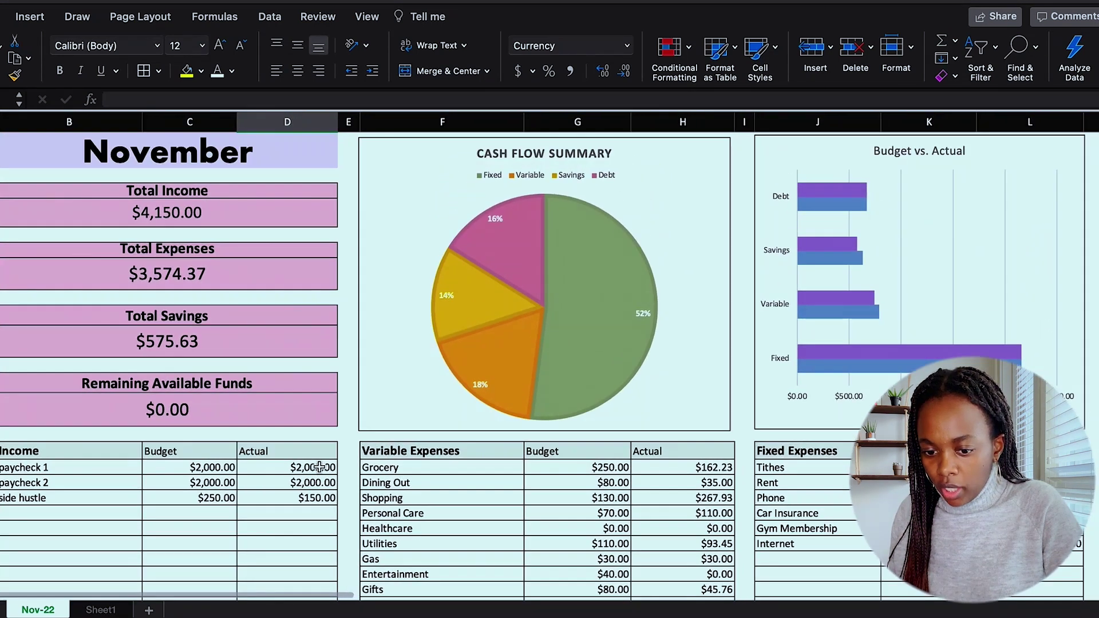